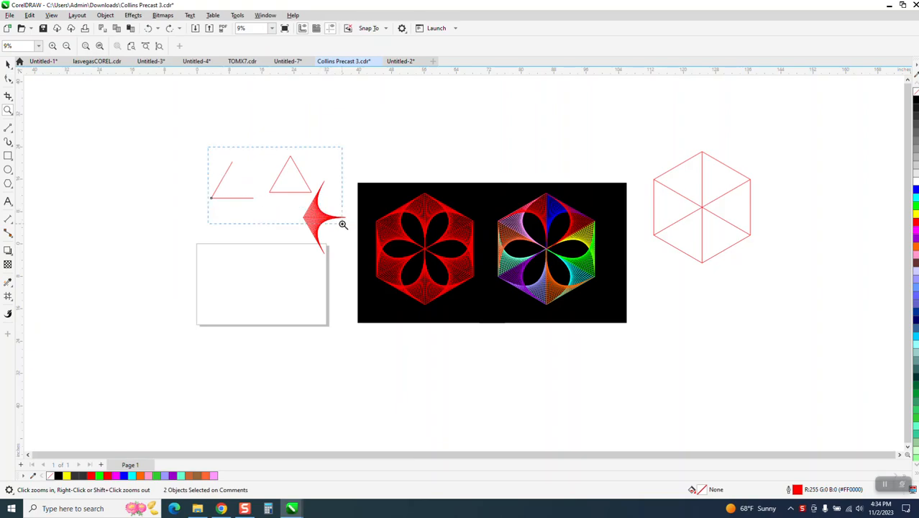
Try blending the two separate lines of the open angle with 25 steps, and undo the blend
left_click(7, 64)
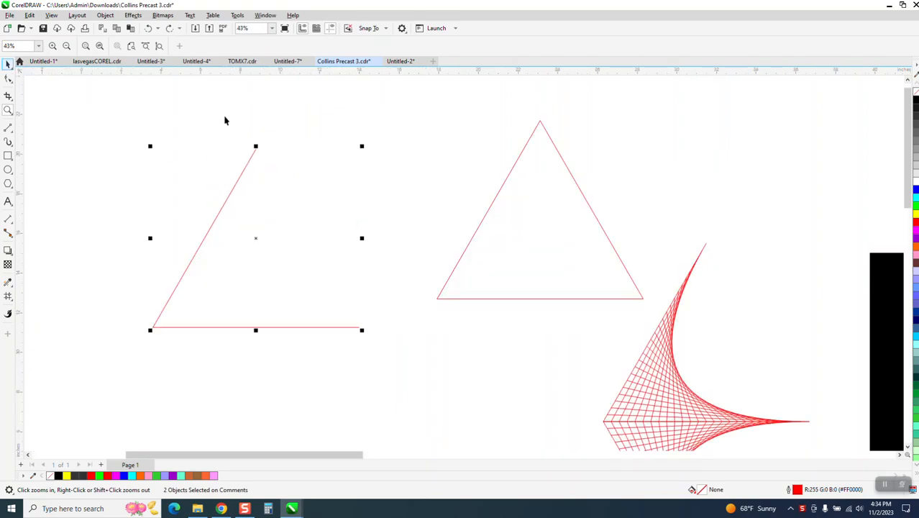
left_click_drag(108, 129, 432, 484)
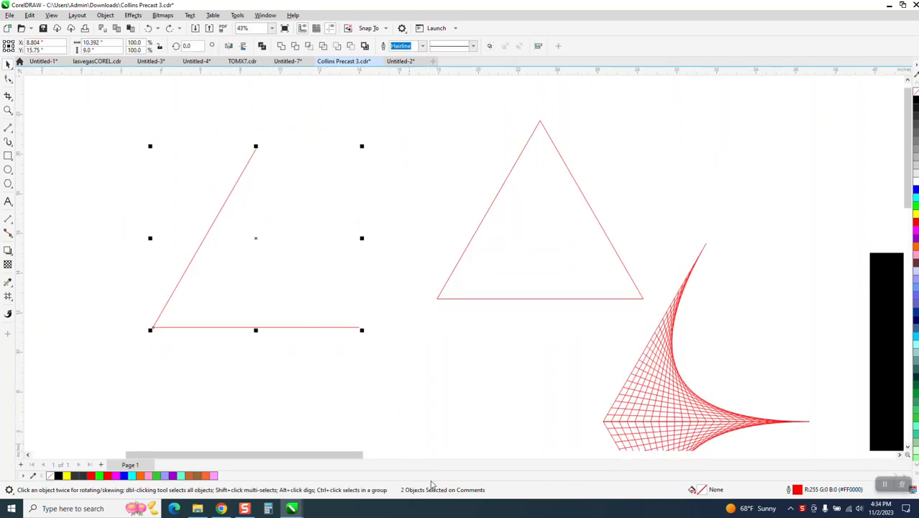
left_click(133, 19)
left_click(158, 225)
left_click(880, 257)
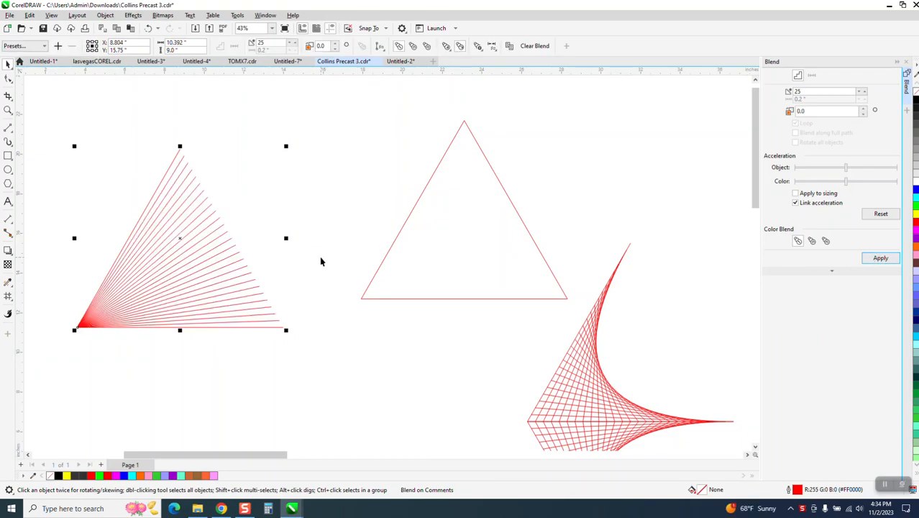
left_click(149, 28)
Reverse the subpaths of the slanted and horizontal lines that form the open angle
left_click(8, 78)
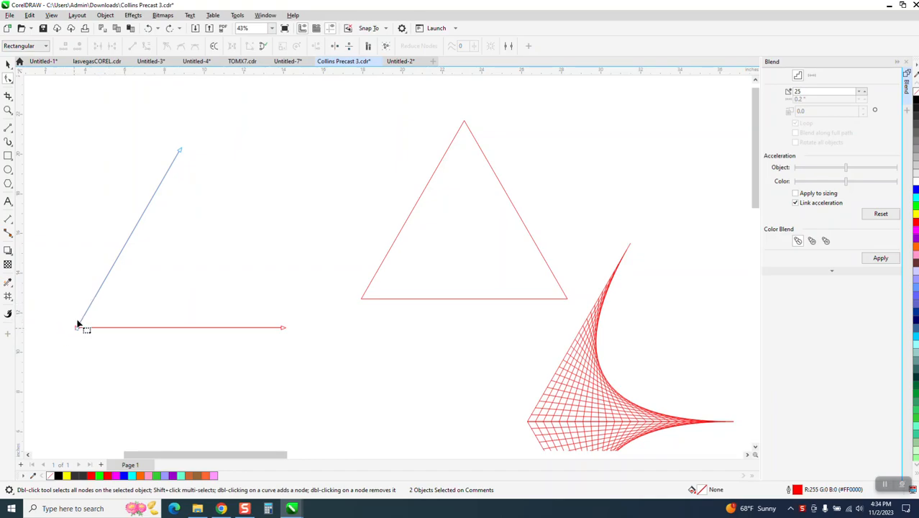
left_click_drag(311, 319, 66, 353)
right_click(282, 330)
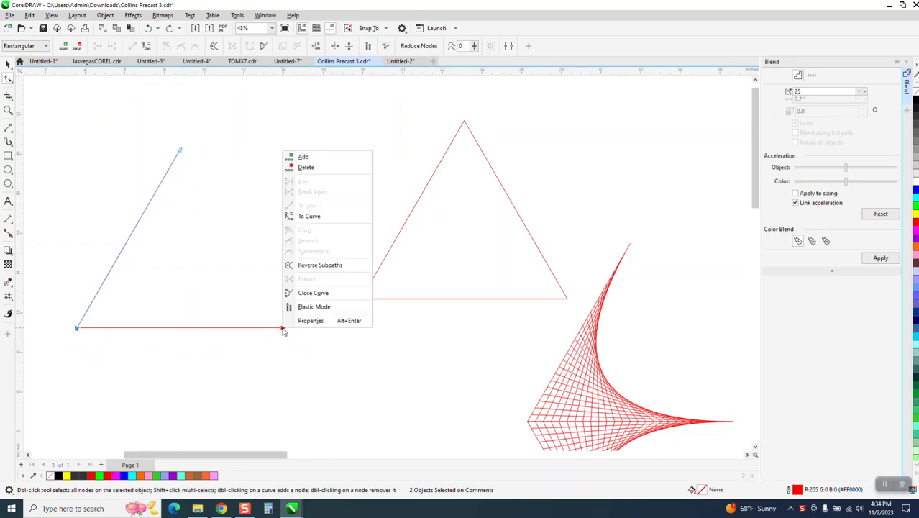
left_click(315, 265)
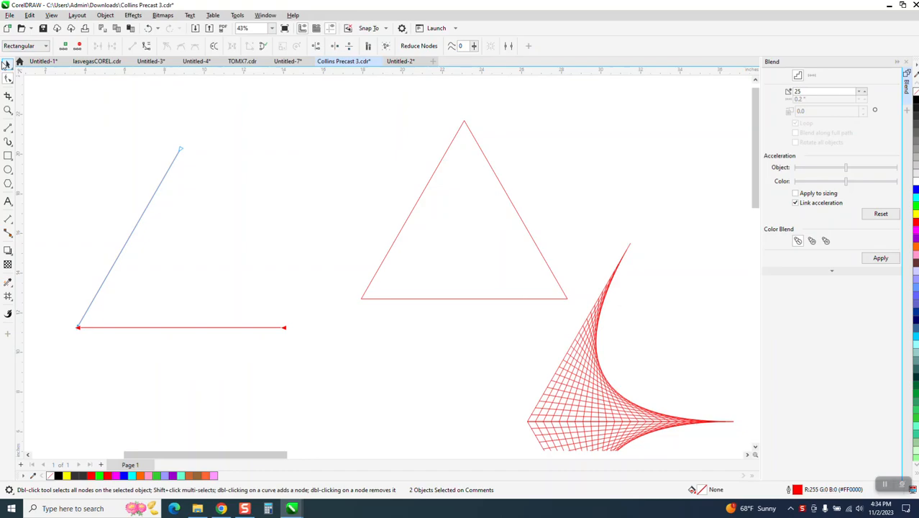
Try a 25-step blend between the two reversed lines, and undo it
left_click(6, 64)
left_click_drag(58, 119, 320, 364)
left_click(880, 258)
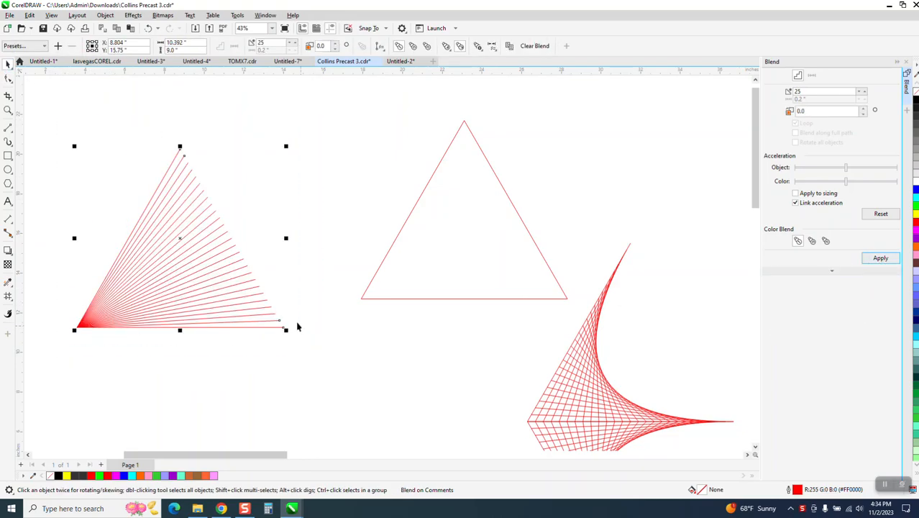
left_click(148, 29)
Reverse the subpath of the slanted line only
left_click(195, 116)
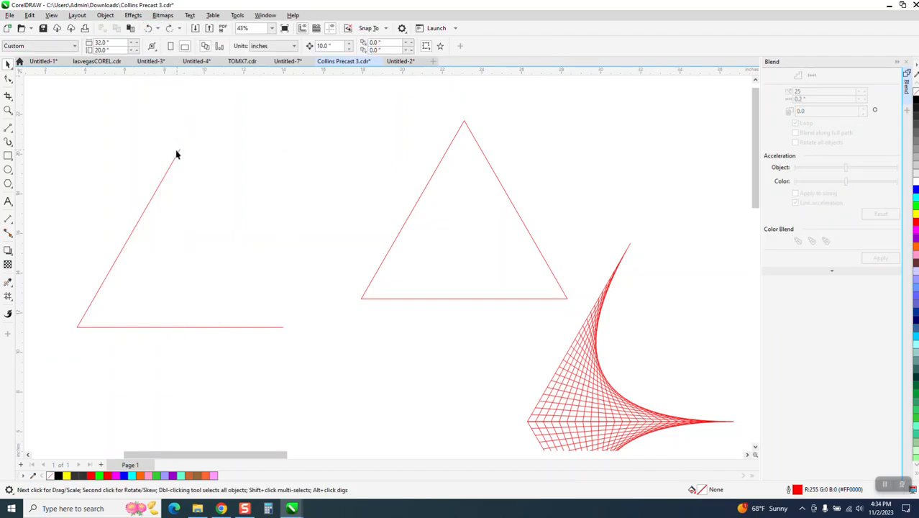
left_click(178, 157)
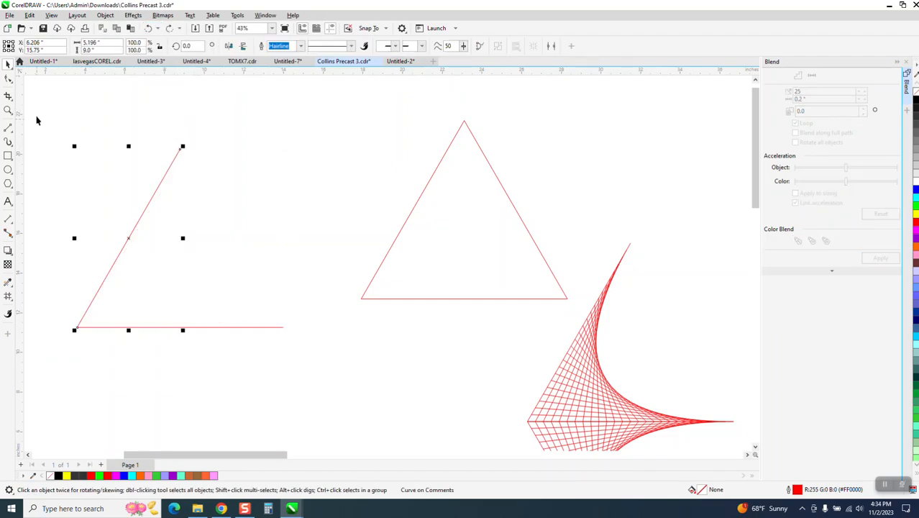
left_click(9, 79)
left_click_drag(212, 130, 54, 353)
right_click(180, 151)
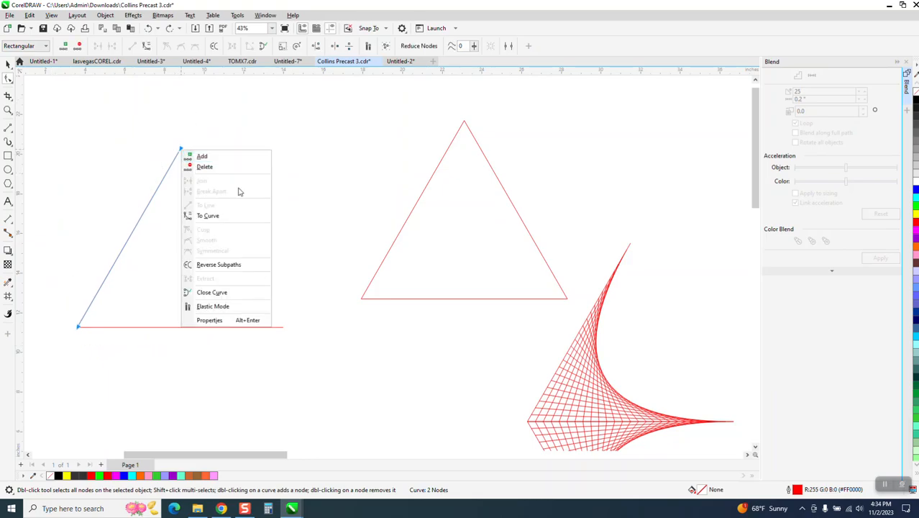
left_click(227, 265)
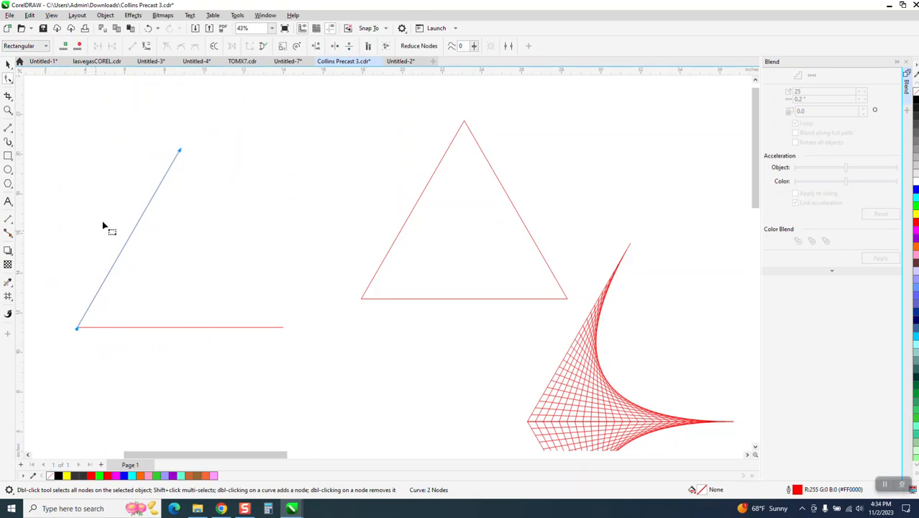
Blend the slanted and horizontal lines with 25 steps to form a curved string-art shape
left_click(211, 328)
left_click(210, 328)
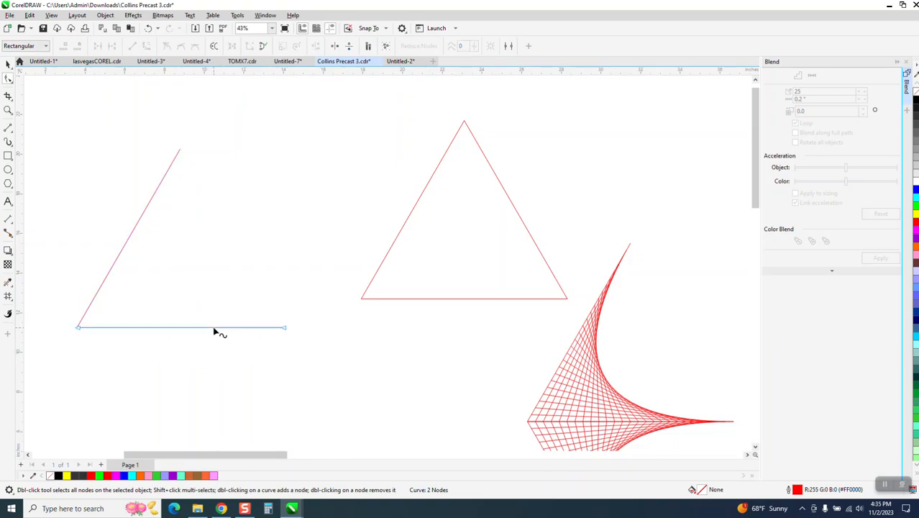
left_click(9, 64)
left_click_drag(34, 108, 313, 363)
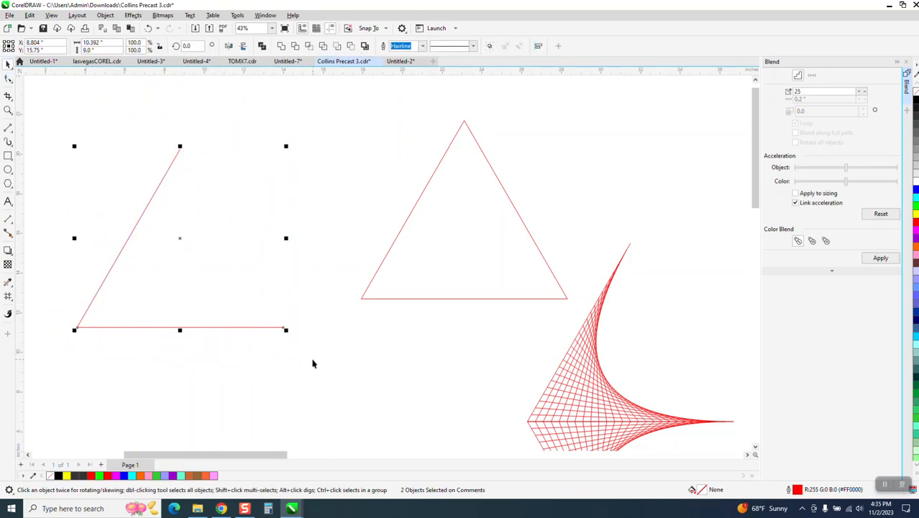
left_click(880, 258)
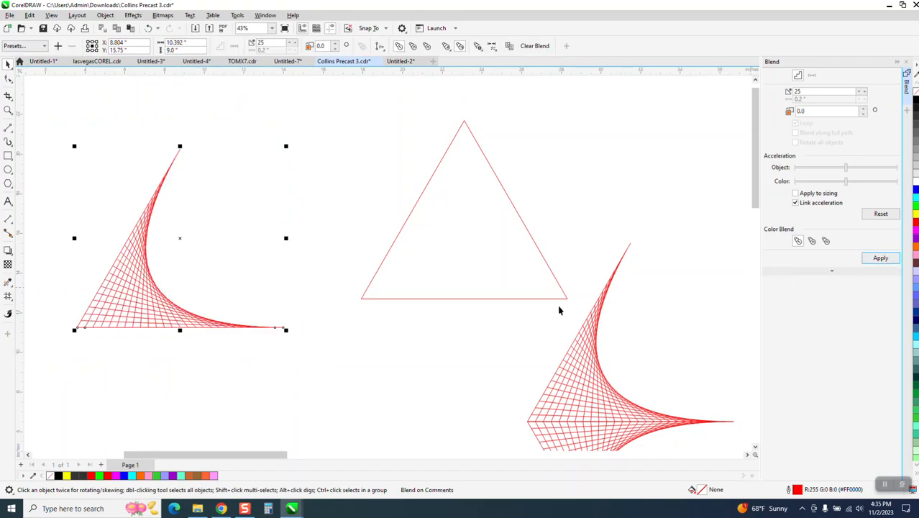
Break the string-art blend apart and ungroup its intermediate lines
scroll(321, 309, "down", 6)
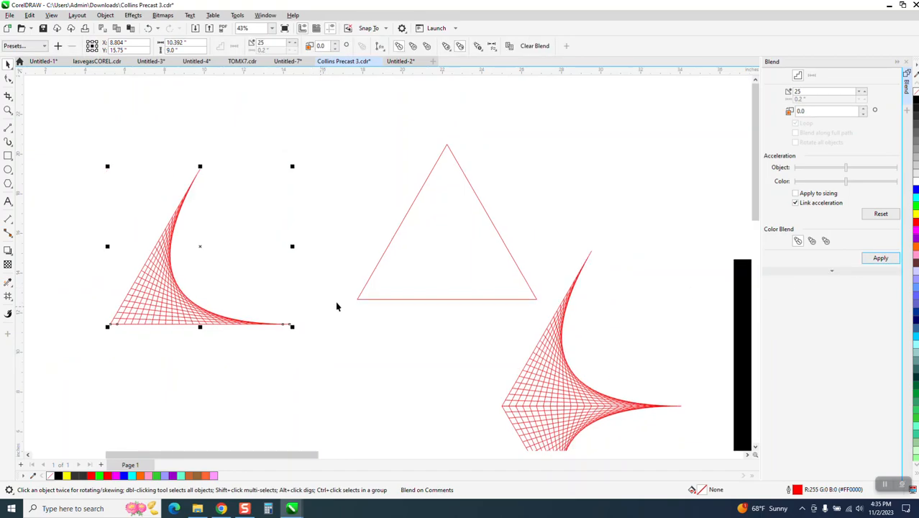
scroll(425, 305, "down", 1)
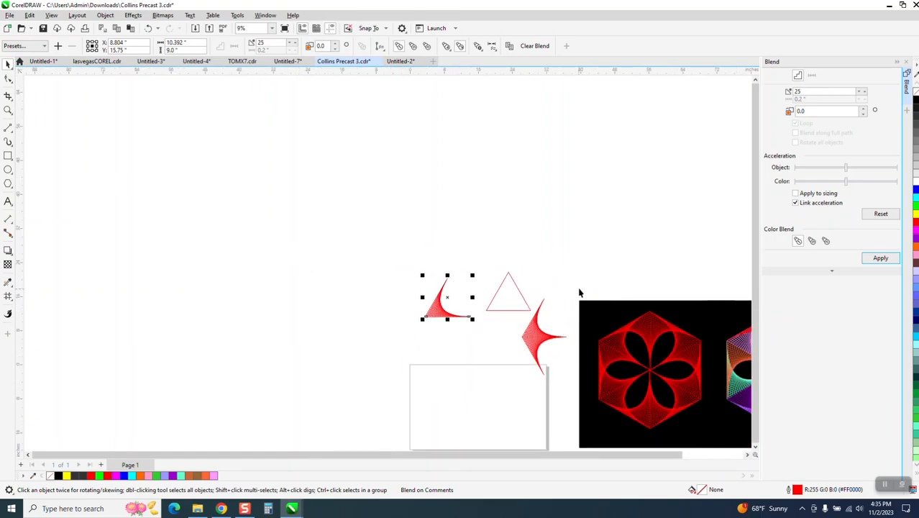
left_click(8, 110)
left_click_drag(394, 246, 660, 363)
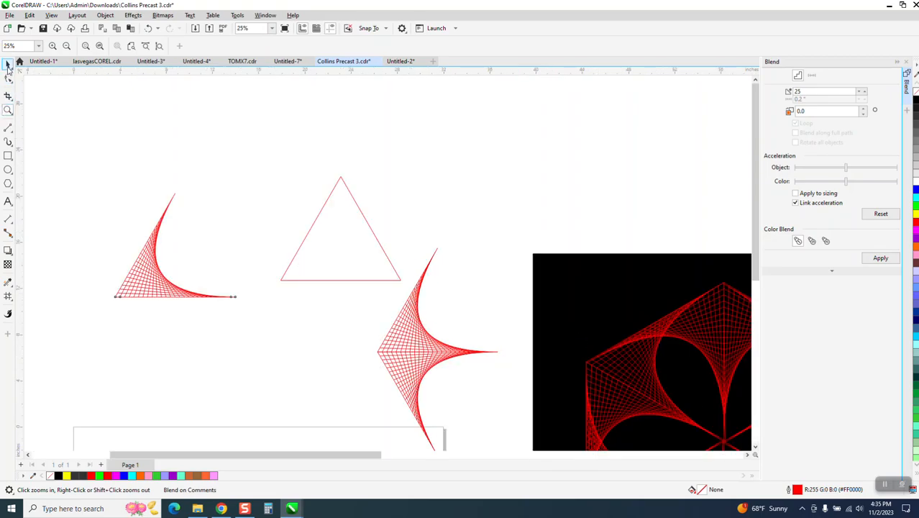
left_click(8, 66)
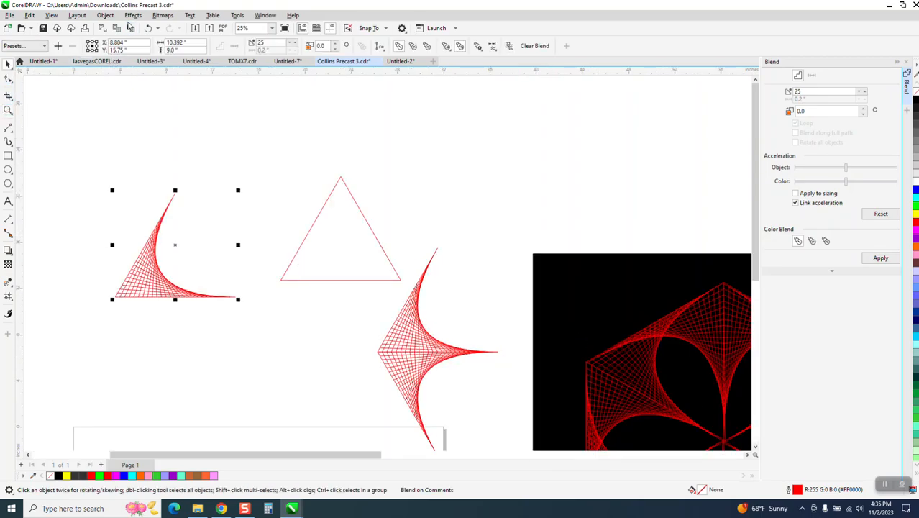
left_click(111, 18)
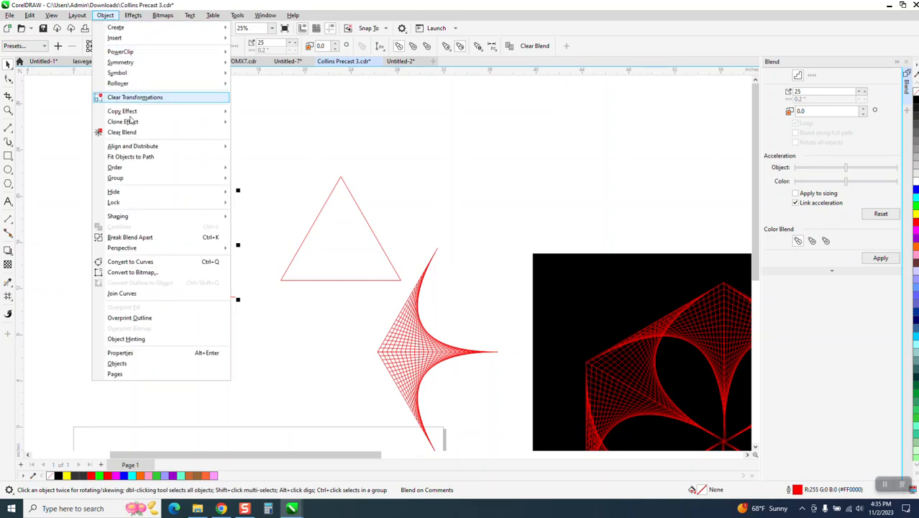
left_click(134, 236)
left_click_drag(104, 181, 234, 314)
left_click(108, 17)
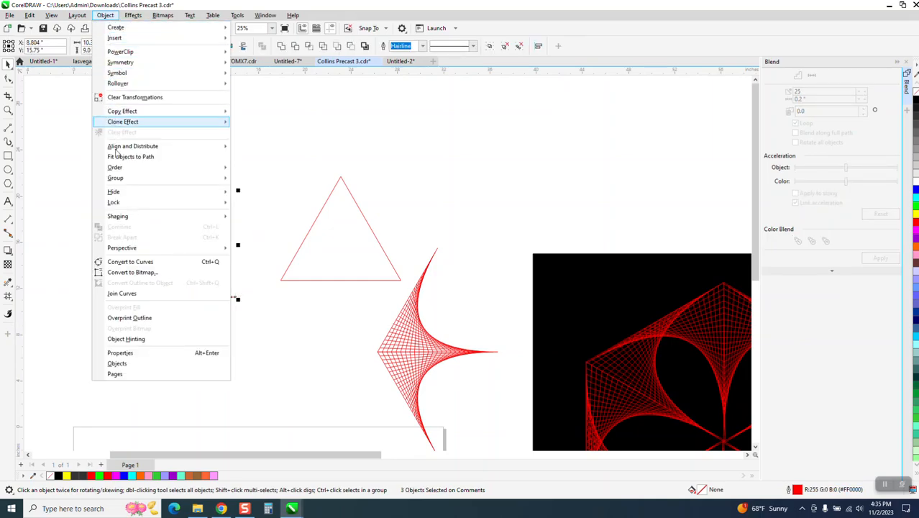
mouse_move(126, 185)
left_click(237, 189)
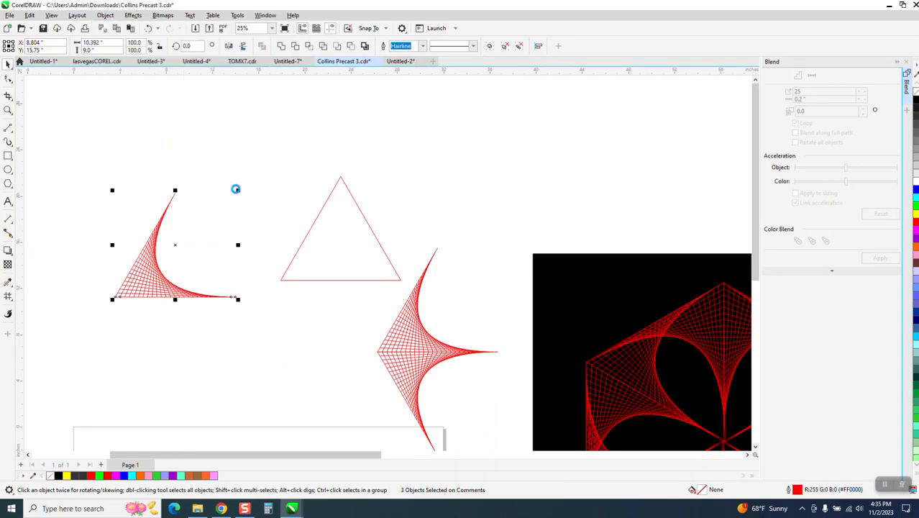
Group all the separate lines of the curved string-art shape into one object
left_click_drag(98, 175, 259, 336)
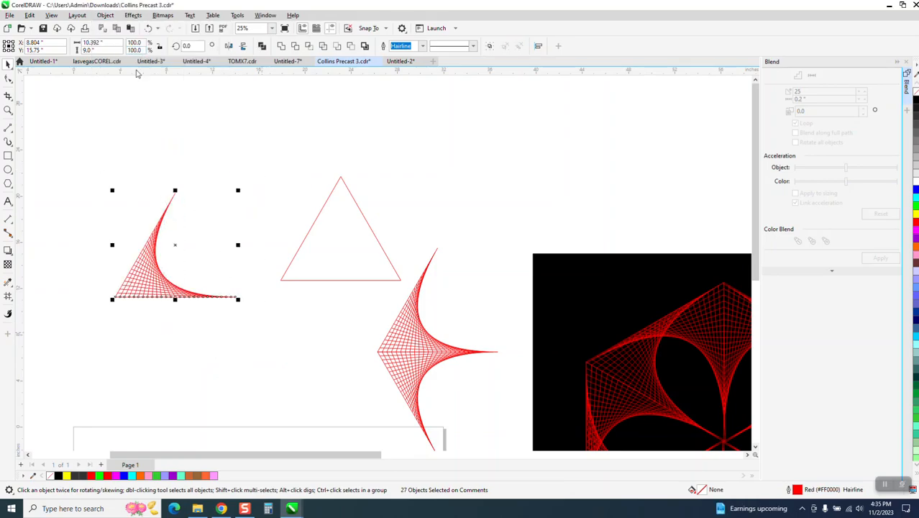
left_click(105, 15)
mouse_move(148, 182)
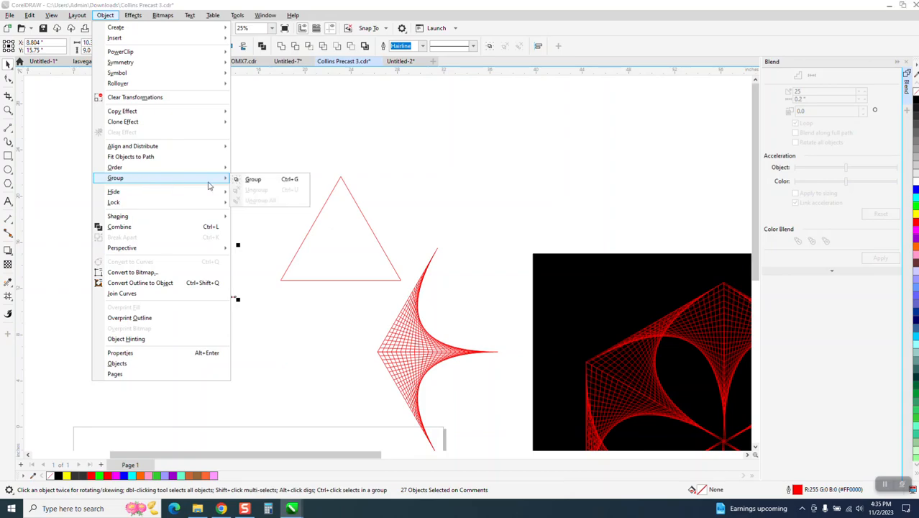
left_click(251, 179)
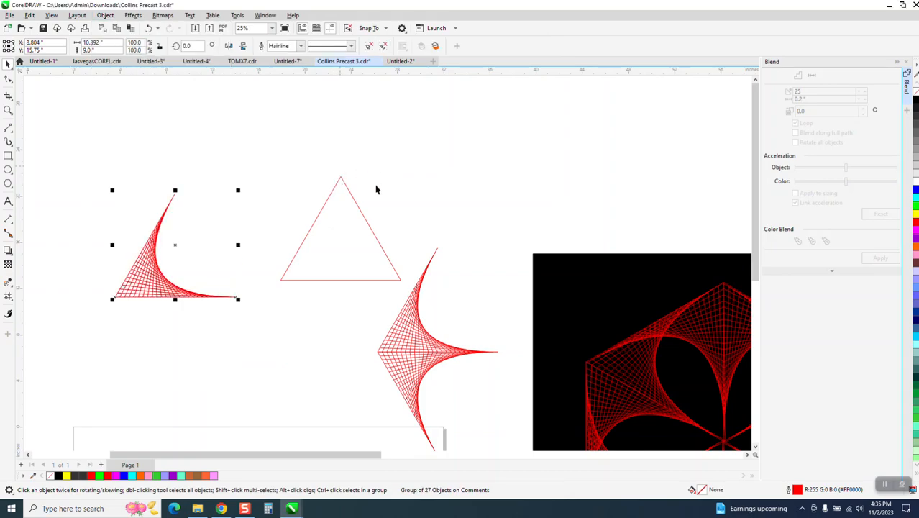
Create a rotated copy of the grouped shape about its lower-left corner node, with a rotation angle of 60 degrees
left_click(176, 243)
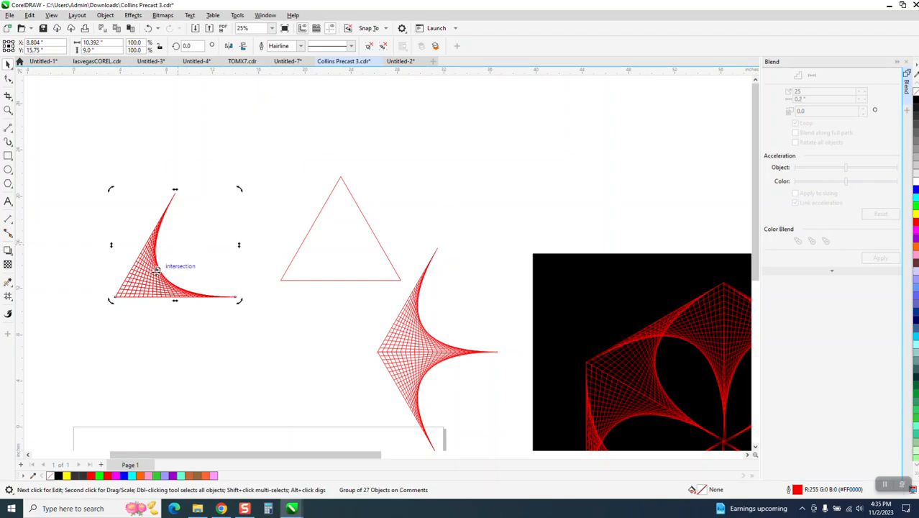
left_click_drag(126, 285, 115, 297)
left_click_drag(242, 303, 185, 188)
left_click_drag(198, 46, 183, 52)
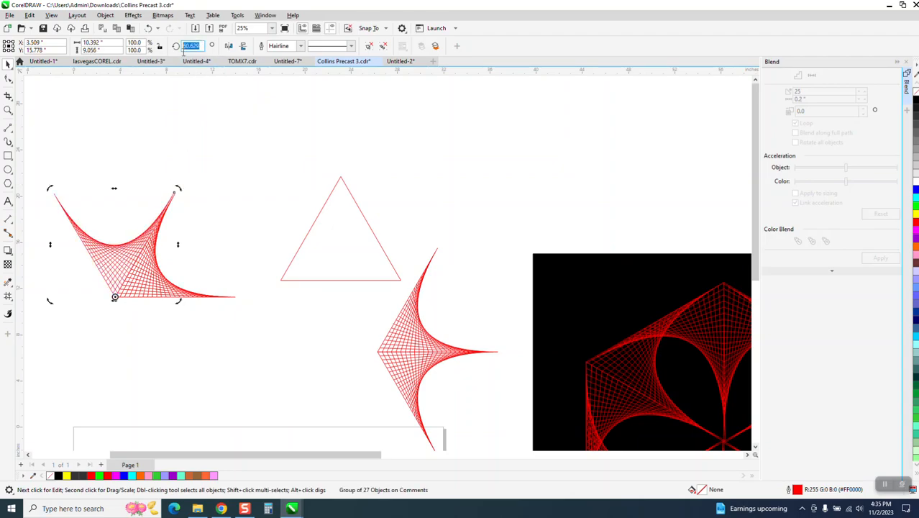
type("60")
key("Return")
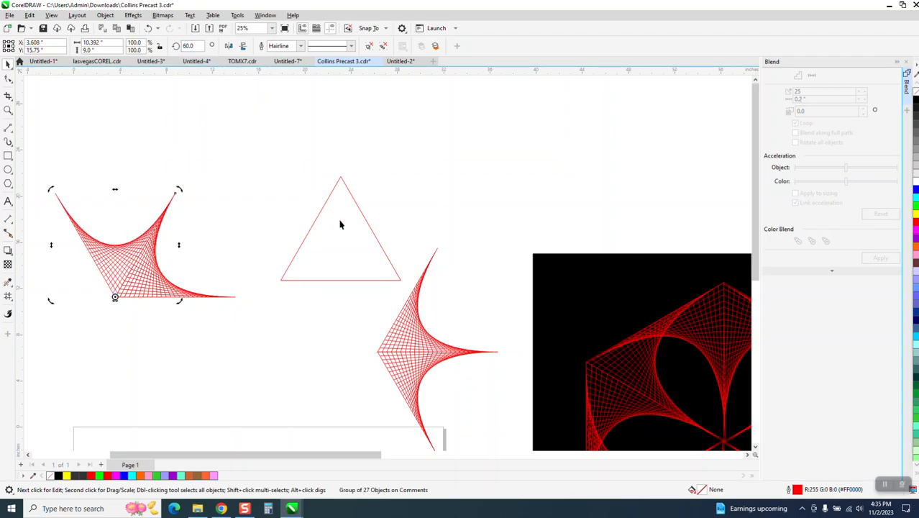
Delete the plain outlined triangle beside the string-art shapes
scroll(316, 259, "down", 2)
left_click_drag(269, 200, 374, 306)
key("Delete")
Try to rotate both string-art groups together about the node at their shared upper tip
scroll(320, 250, "down", 1)
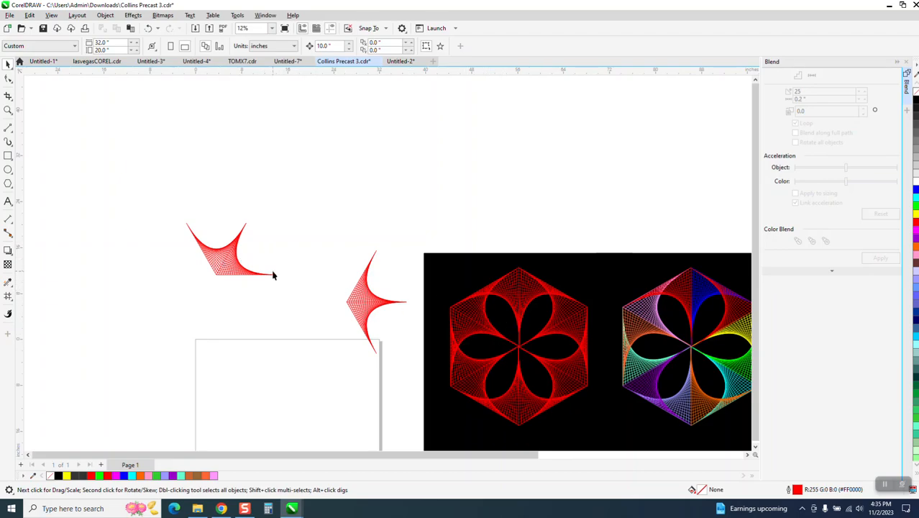
scroll(240, 265, "down", 1)
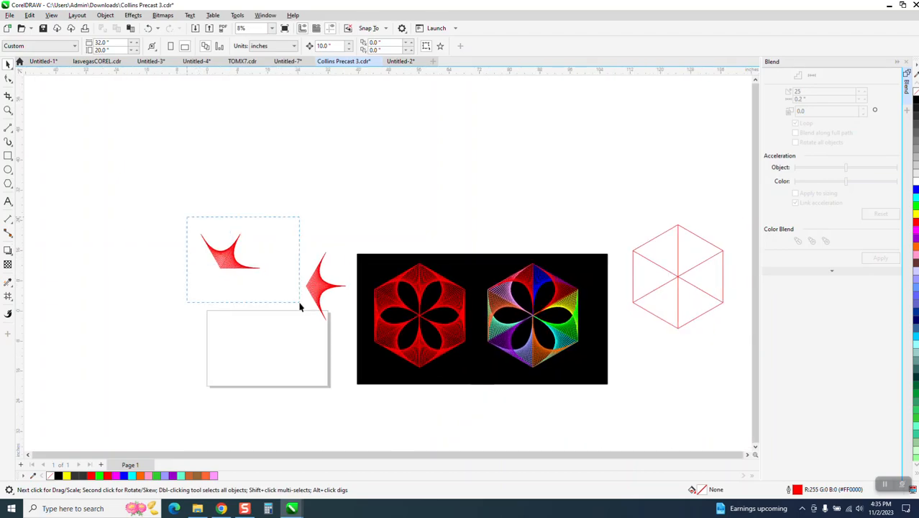
left_click_drag(293, 304, 297, 303)
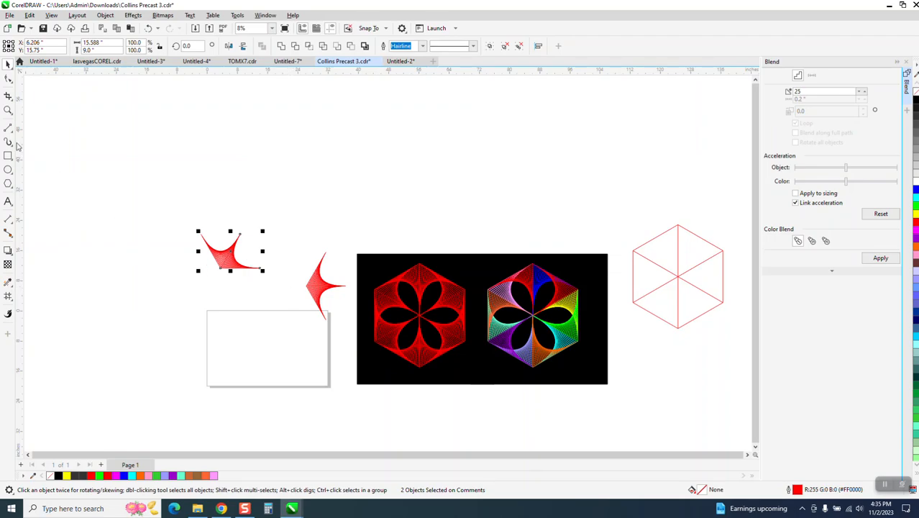
left_click(8, 110)
left_click_drag(160, 201, 302, 301)
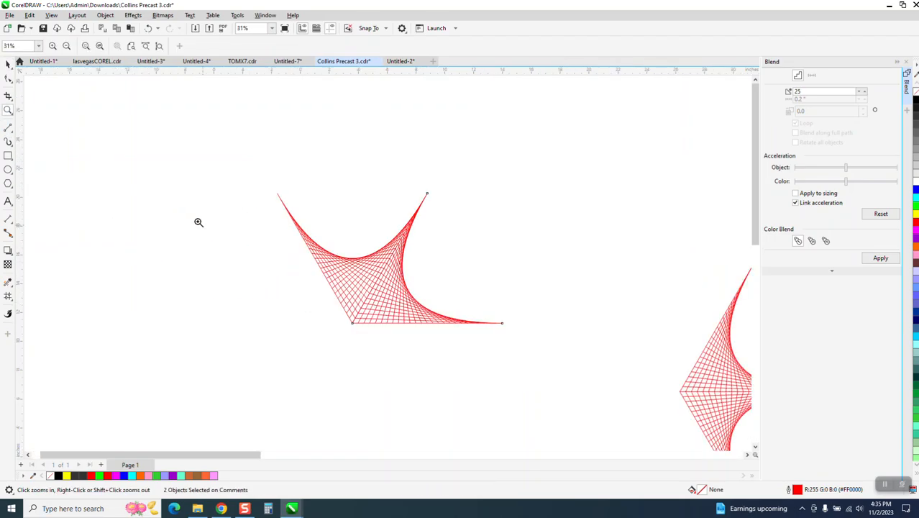
left_click(10, 65)
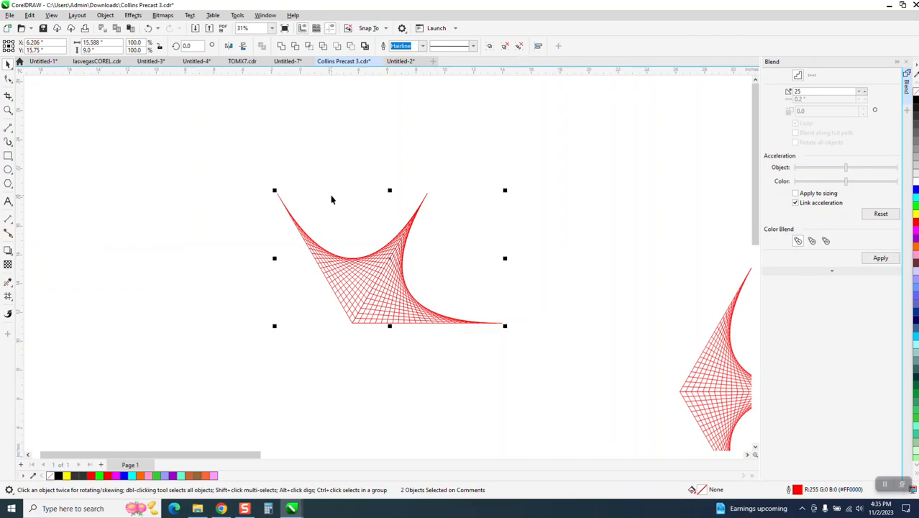
left_click(388, 256)
left_click_drag(400, 251, 427, 193)
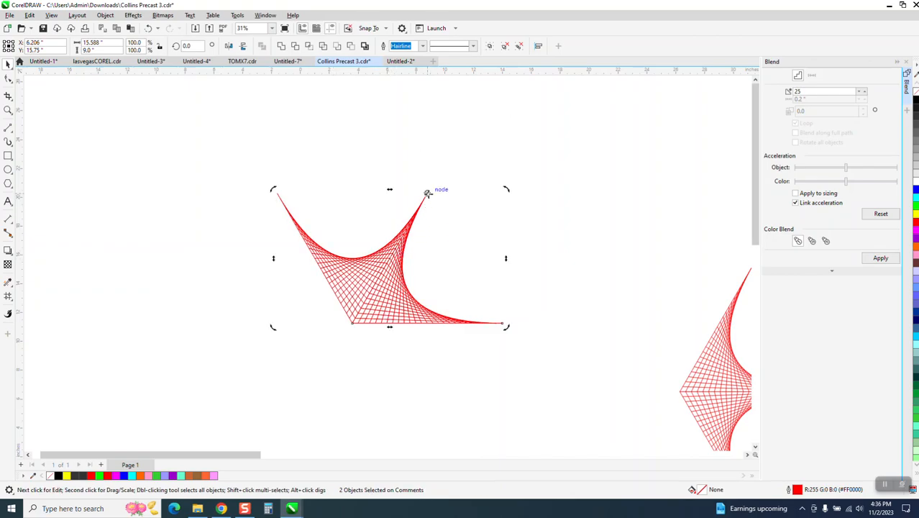
left_click_drag(507, 188, 446, 207)
Undo the latest changes back through the deletion of the outlined triangle
left_click(406, 242)
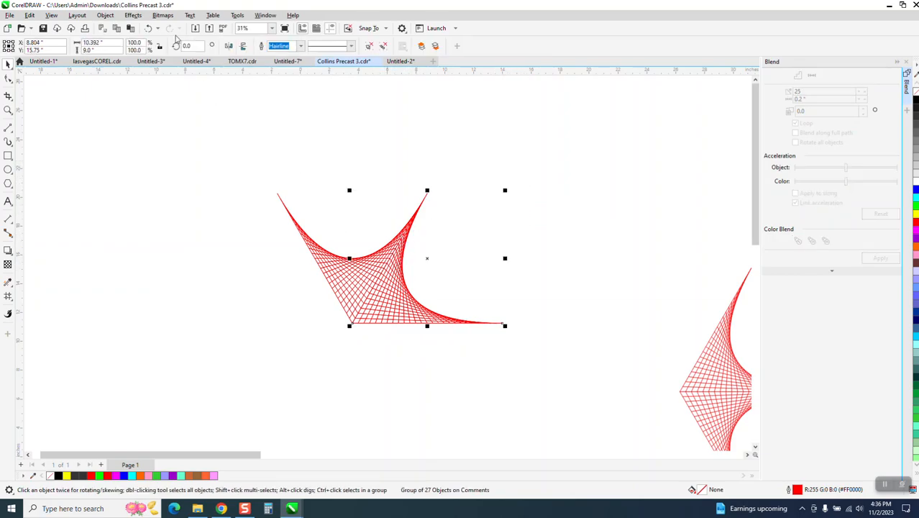
left_click(149, 29)
left_click(150, 29)
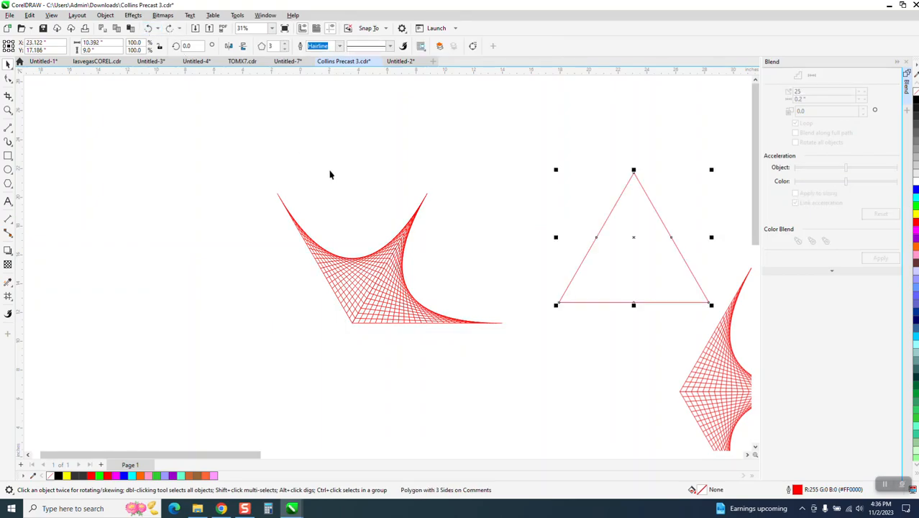
Group the two string-art shapes and make a copy rotated about the group's upper-right tip node, with a rotation angle of 300 degrees
left_click(379, 262)
left_click_drag(255, 134, 512, 379)
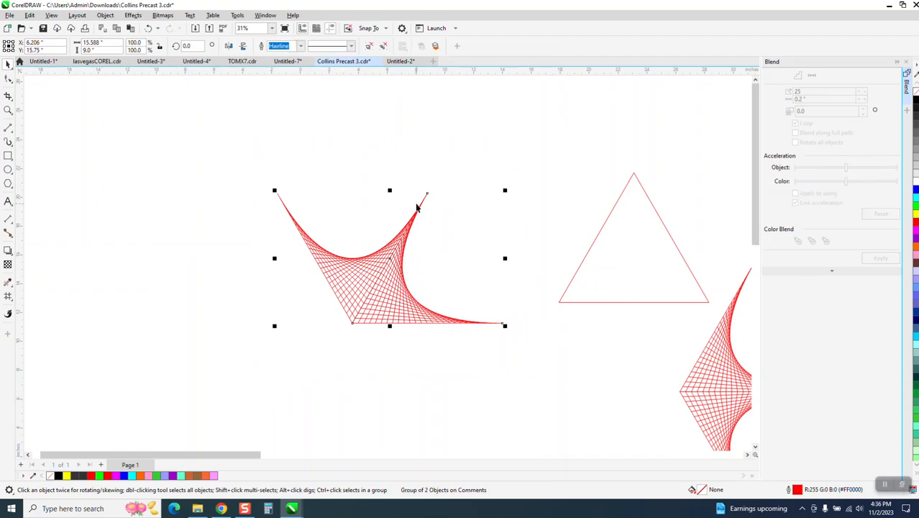
left_click(390, 258)
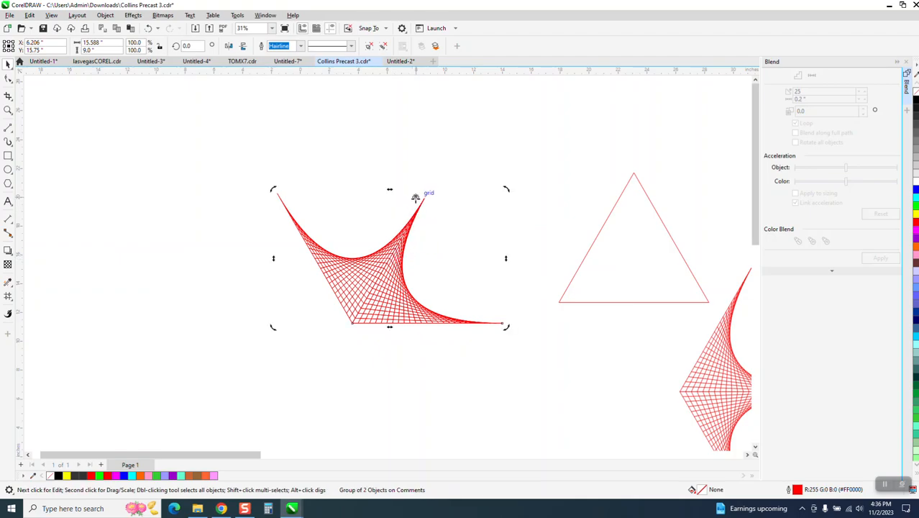
mouse_move(508, 189)
left_mouse_down()
mouse_move(534, 242)
mouse_move(510, 317)
left_mouse_up()
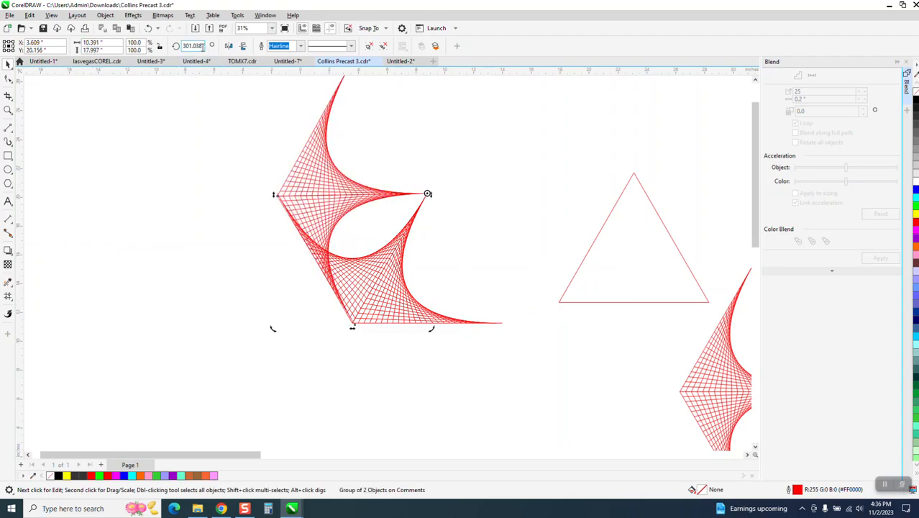
double_click(202, 46)
type("300")
key("Return")
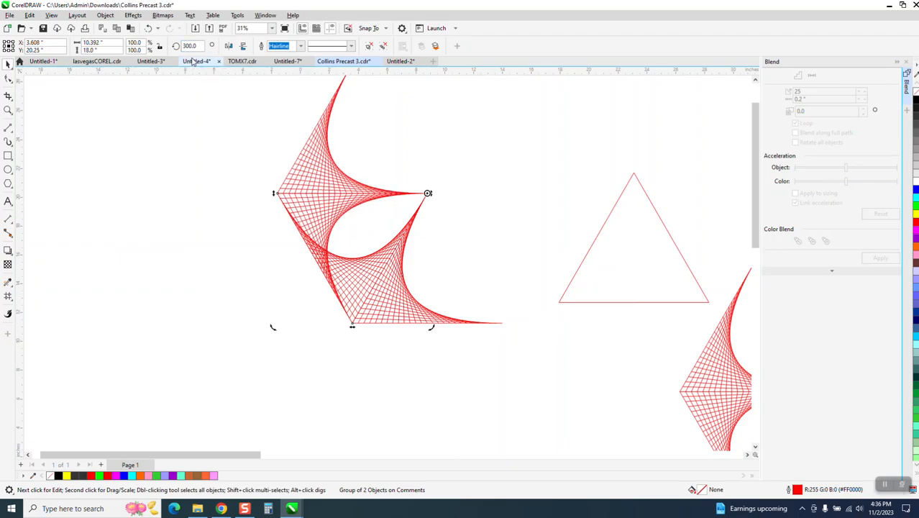
Try to complete the flower by repeating the rotated copy four times around the shared tip
key("ctrl+r")
key("ctrl+r")
key("ctrl+r")
key("ctrl+r")
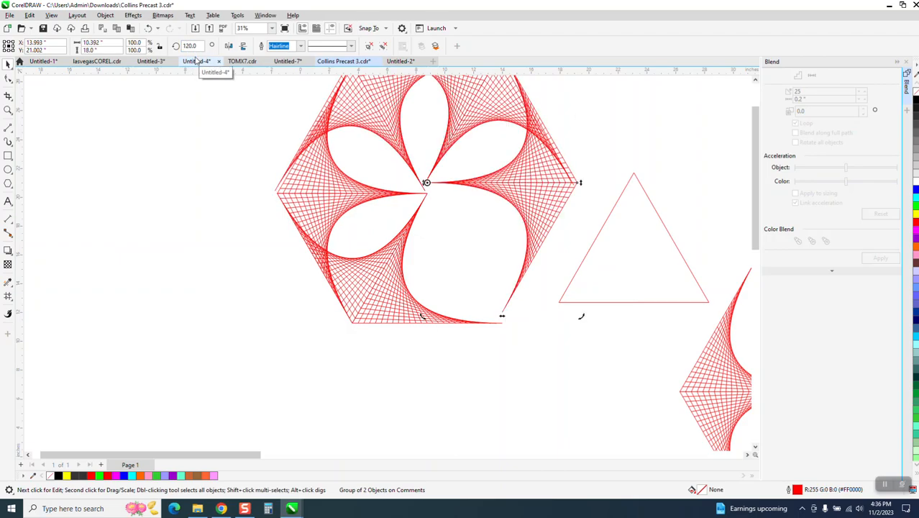
Delete the four repeated copies, keeping the original group and its first rotated copy
key("Delete")
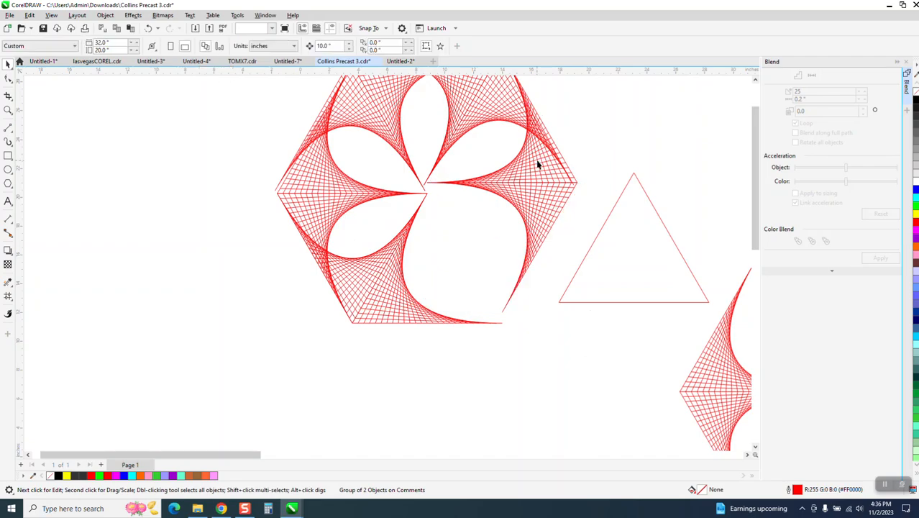
left_click(492, 117)
key("Delete")
left_click(513, 174)
key("Delete")
left_click(404, 113)
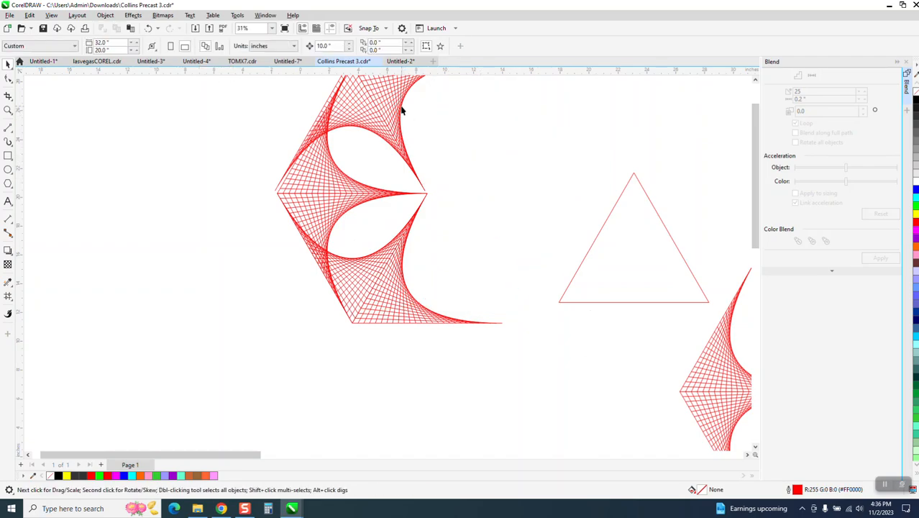
key("Delete")
Copy the rotated group about the shared tip at a rotation angle of 240 degrees and repeat the copies to complete the six-petal flower
left_click(369, 192)
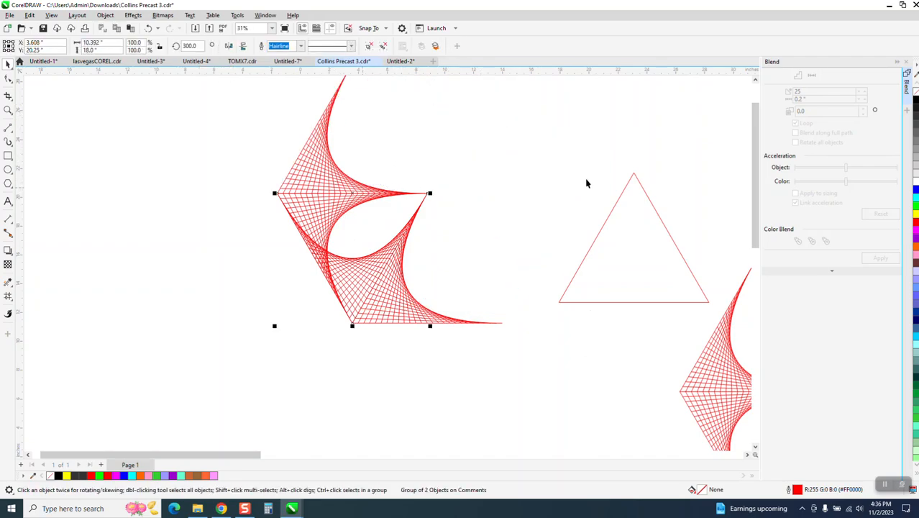
left_click(341, 200)
double_click(190, 46)
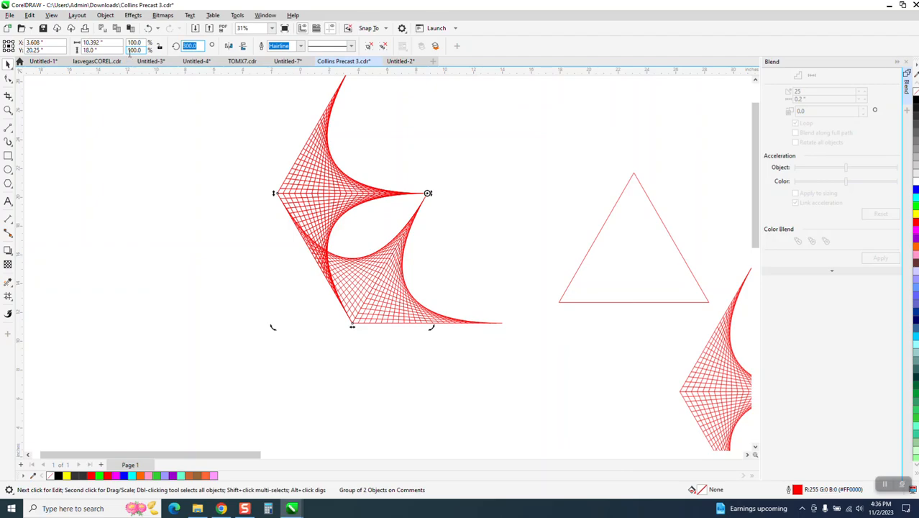
key("BackSpace")
type("240")
key("Return")
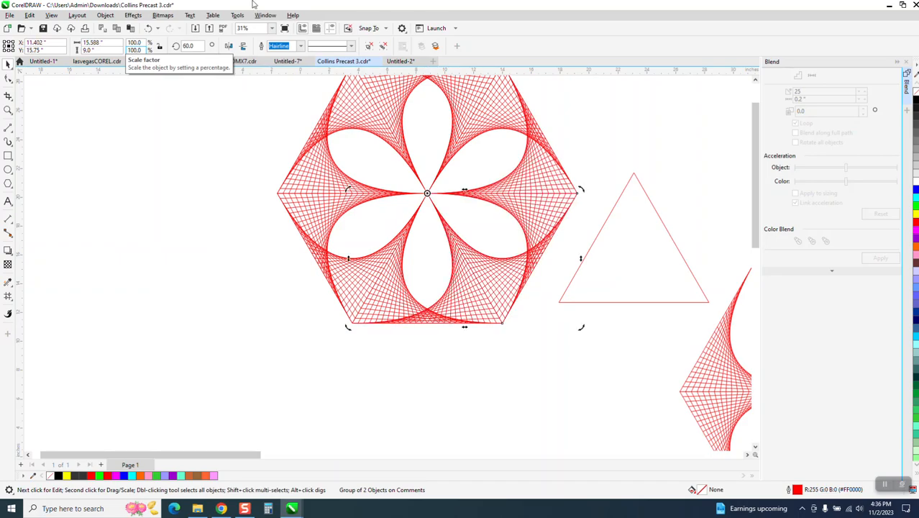
Select all six groups of the hexagonal flower and ungroup them into separate string-art shapes
scroll(198, 386, "down", 1)
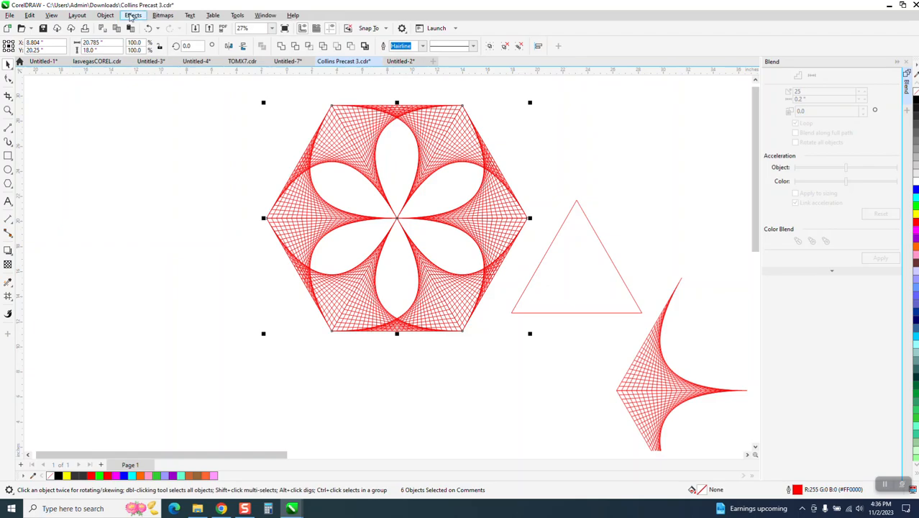
left_click(105, 16)
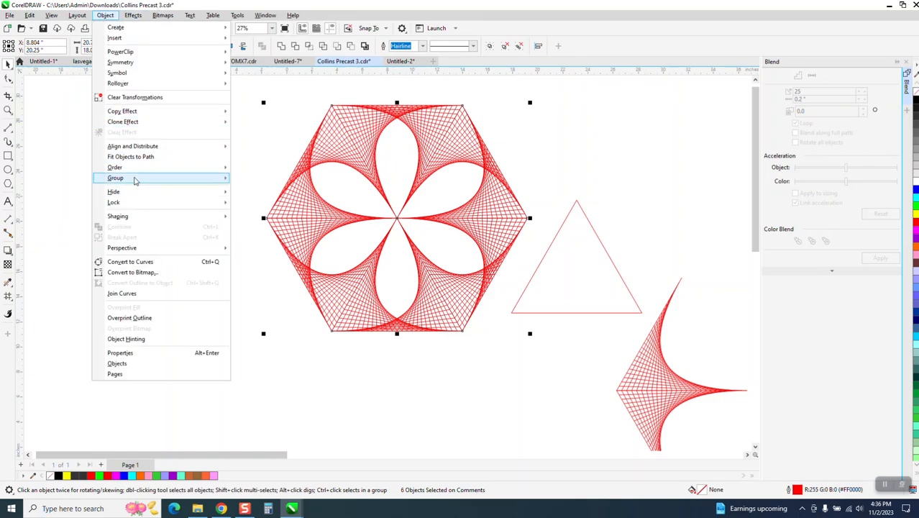
mouse_move(166, 176)
left_click(266, 191)
Check that one string-art shape moves separately, restore its position, and give this shape at the hexagon's upper-left corner a blue outline
left_click_drag(333, 152, 189, 148)
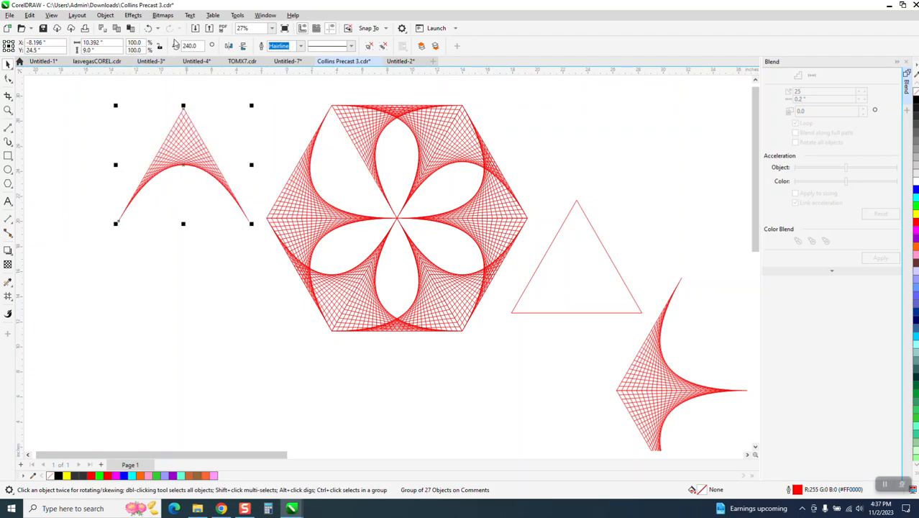
left_click(148, 28)
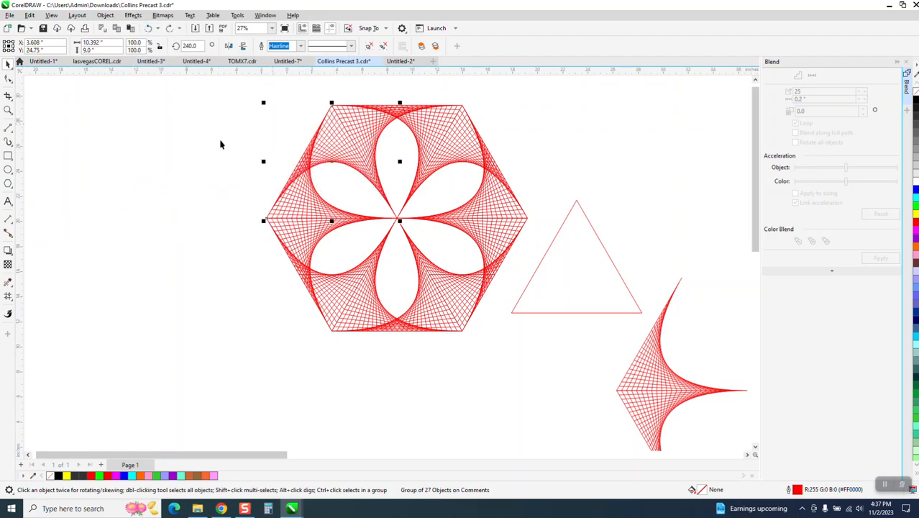
right_click(916, 188)
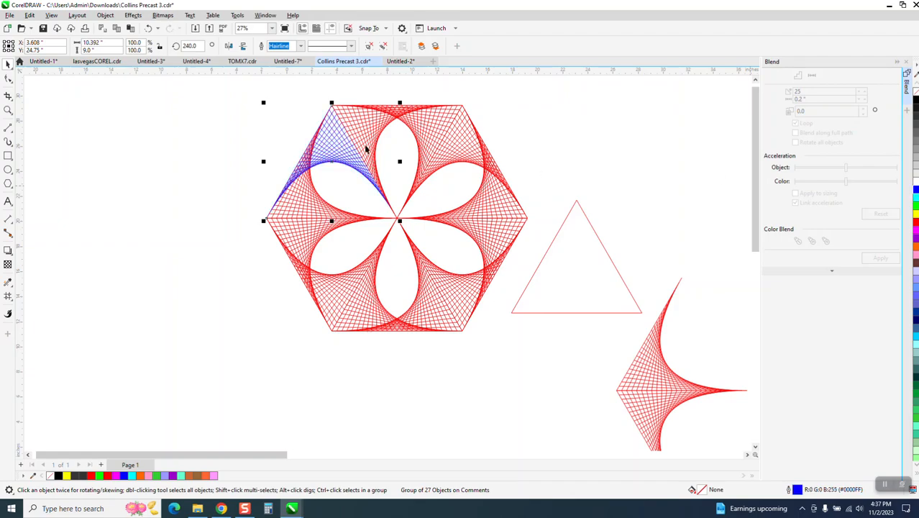
Draw a rectangle about 25 by 21.5 inches around the flower and fill it with black
left_click(9, 155)
left_click_drag(230, 92, 549, 364)
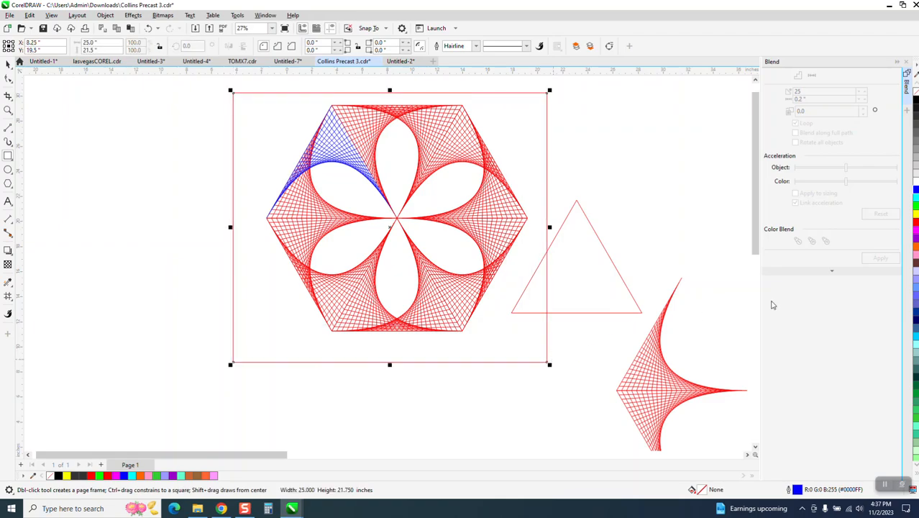
left_click(915, 105)
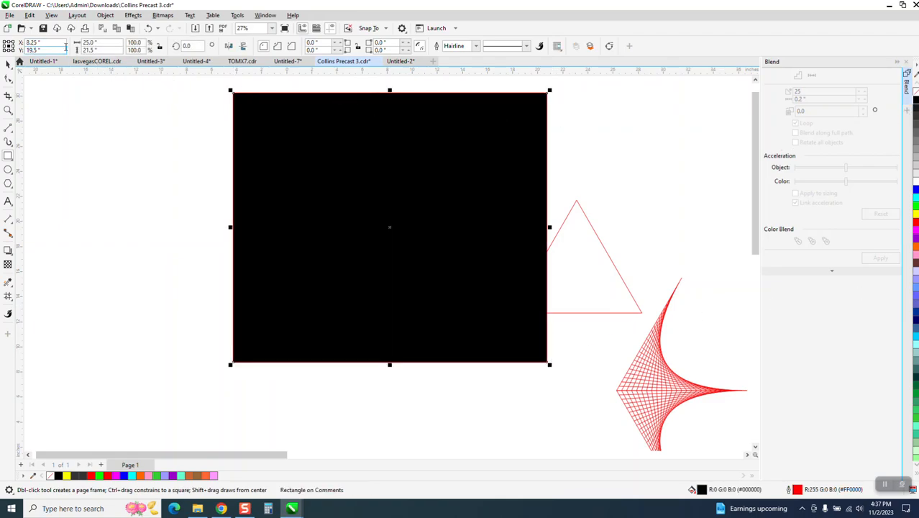
Send the black rectangle to the back of the page and move the outlined triangle clear of it
left_click(105, 15)
mouse_move(115, 170)
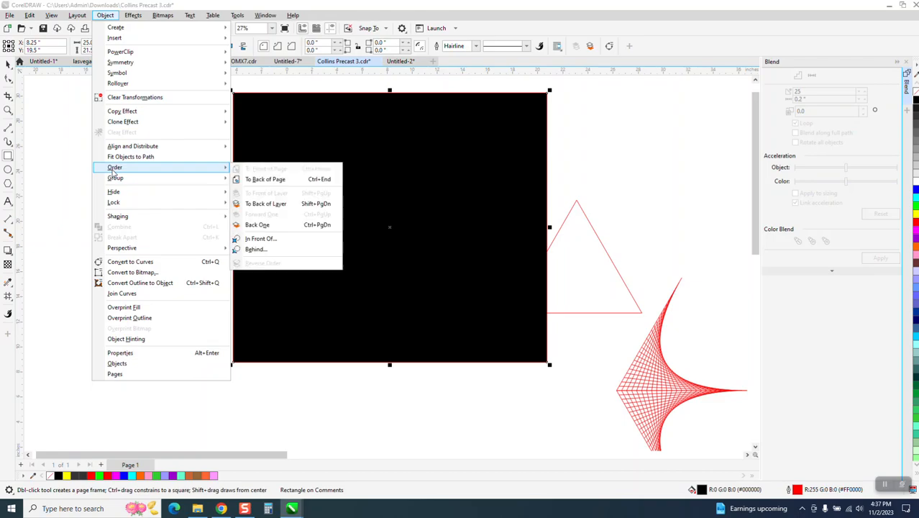
left_click(282, 180)
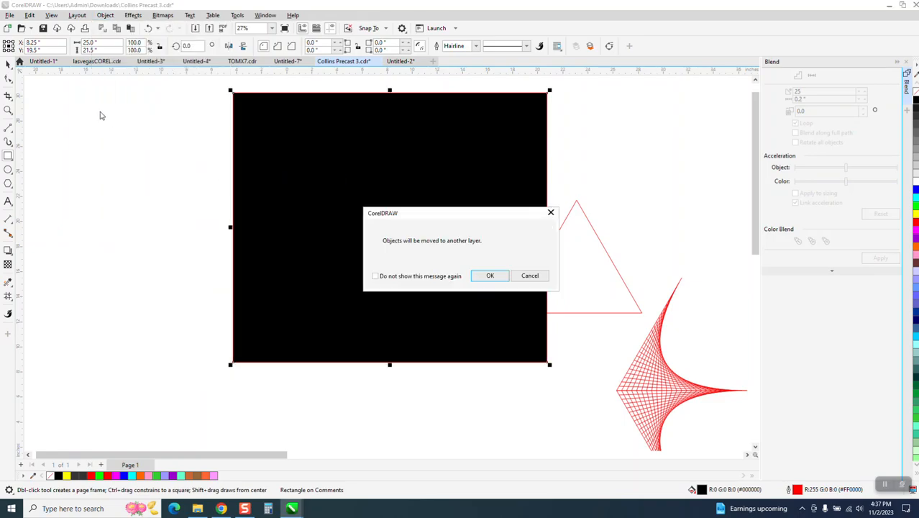
left_click(502, 277)
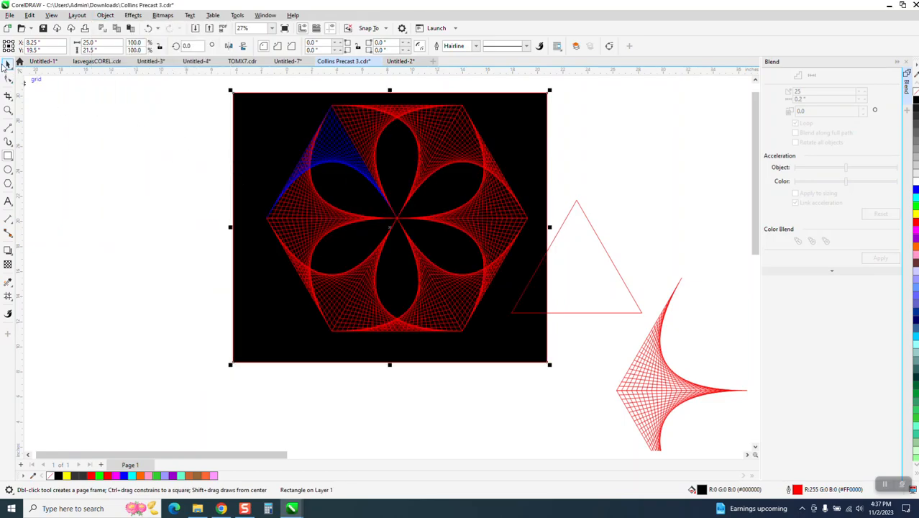
left_click_drag(571, 228, 632, 163)
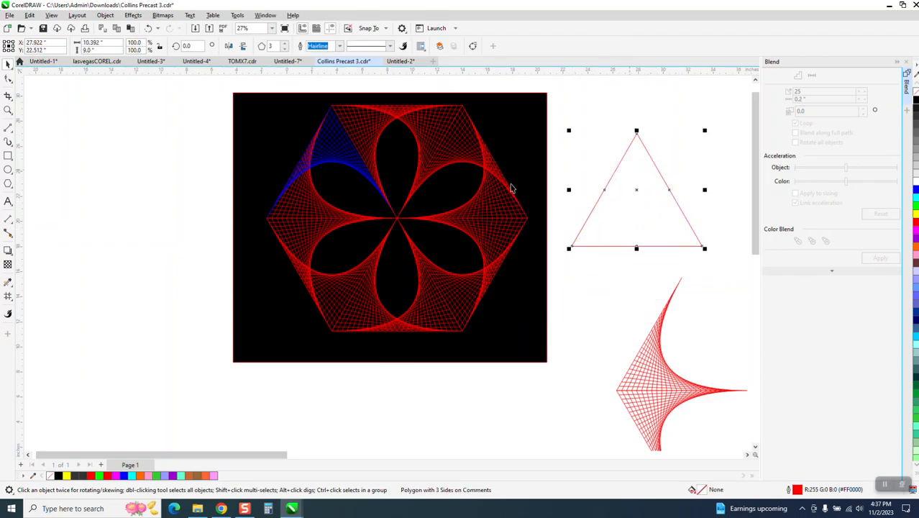
Colour the string-art shape along the hexagon's top edge cyan and outline the shape at its upper-right corner in magenta
left_click(428, 131)
left_click(915, 198)
right_click(916, 197)
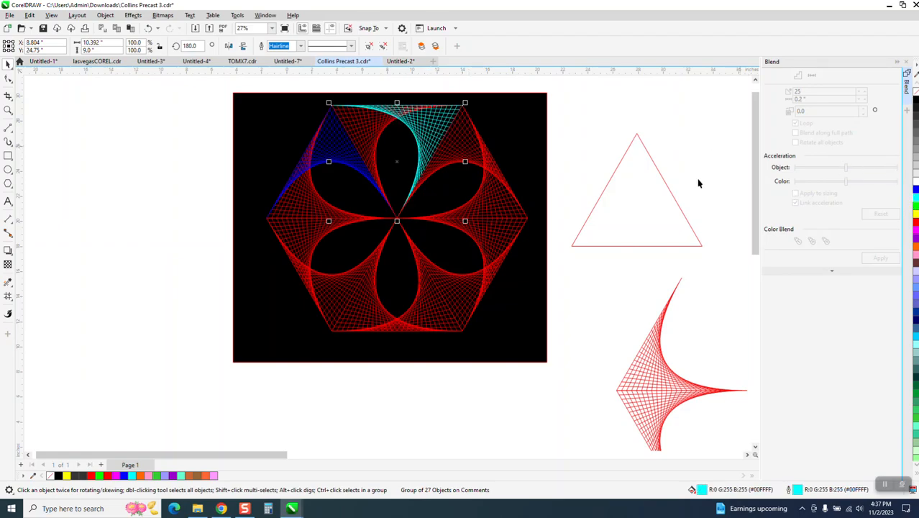
left_click(466, 153)
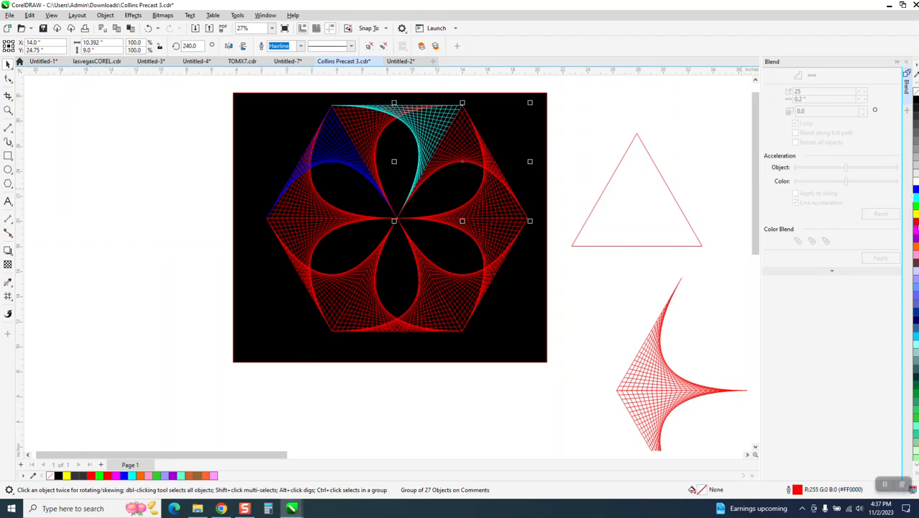
right_click(915, 235)
Outline the shape just above the hexagon's right corner in yellow and the shape just below it in purple
left_click(500, 202)
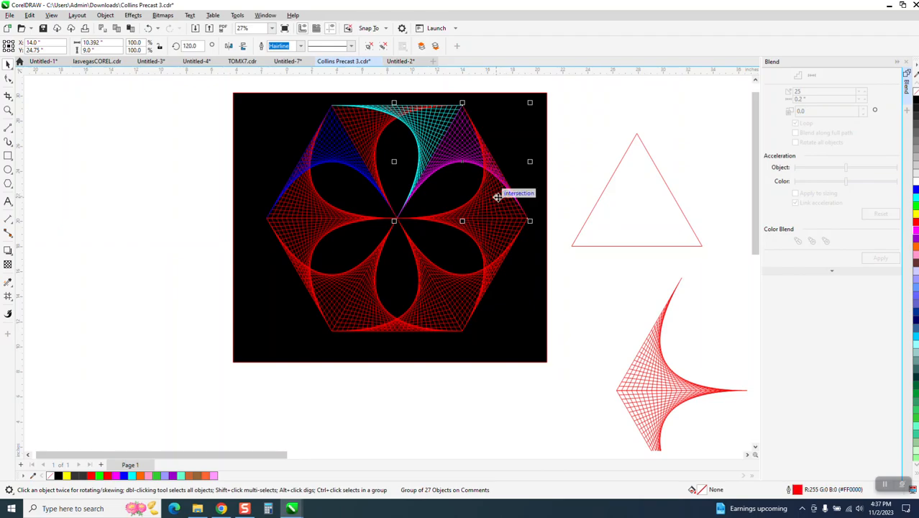
left_click(497, 238)
right_click(916, 242)
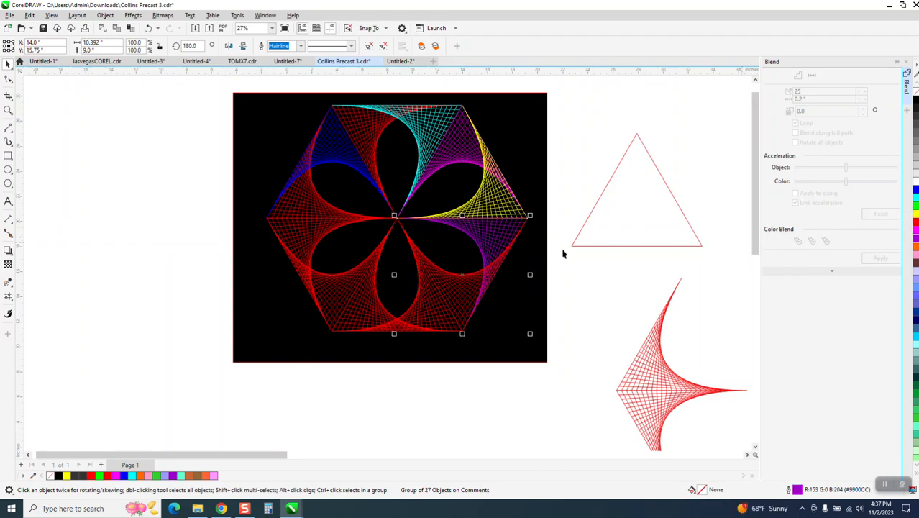
Outline the shape at the hexagon's lower-right corner in blue and the right-hand shape along the bottom edge in orange
key("ctrl+z")
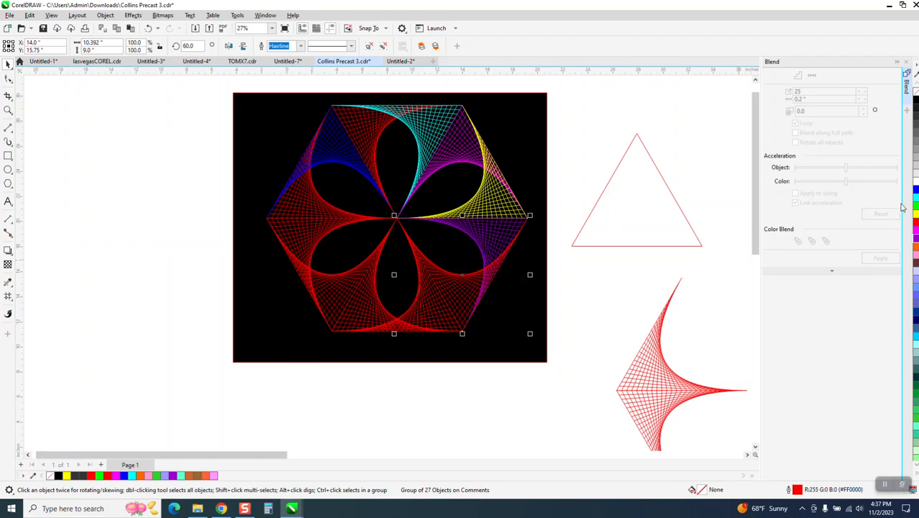
key("ctrl+z")
left_click(438, 306)
right_click(916, 250)
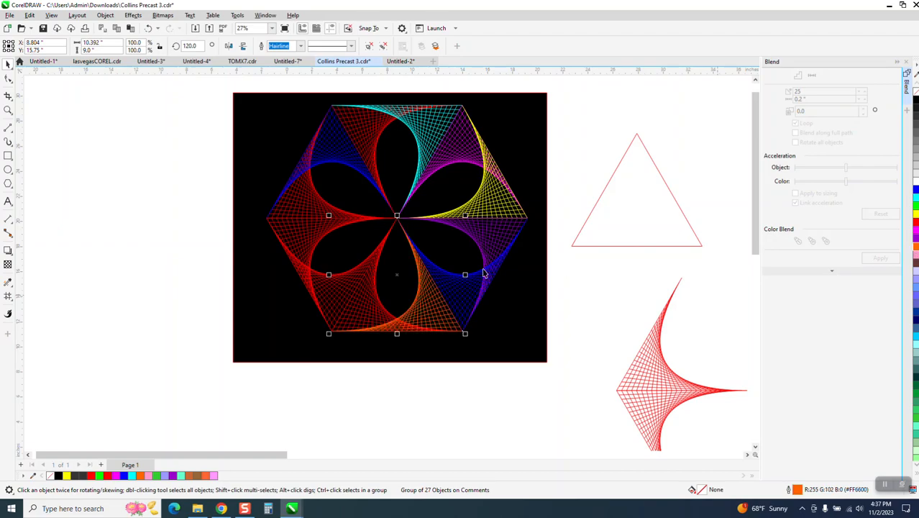
Outline the left-hand shape along the hexagon's bottom edge in cyan and the shape at its lower-left corner in light blue
key("ctrl+z")
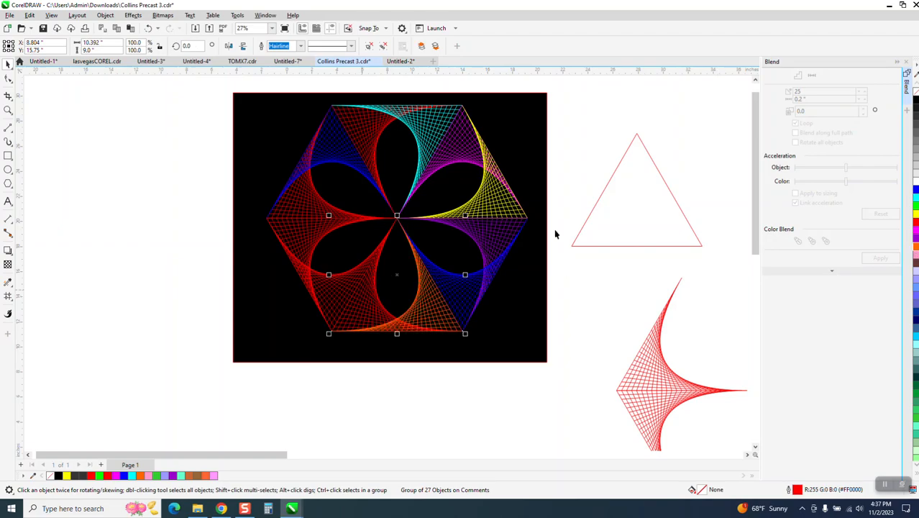
right_click(916, 199)
left_click(339, 282)
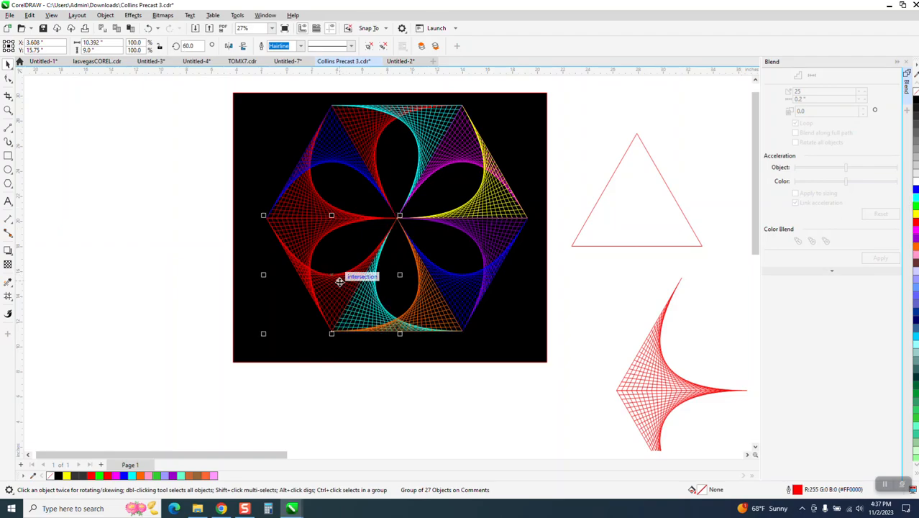
right_click(916, 291)
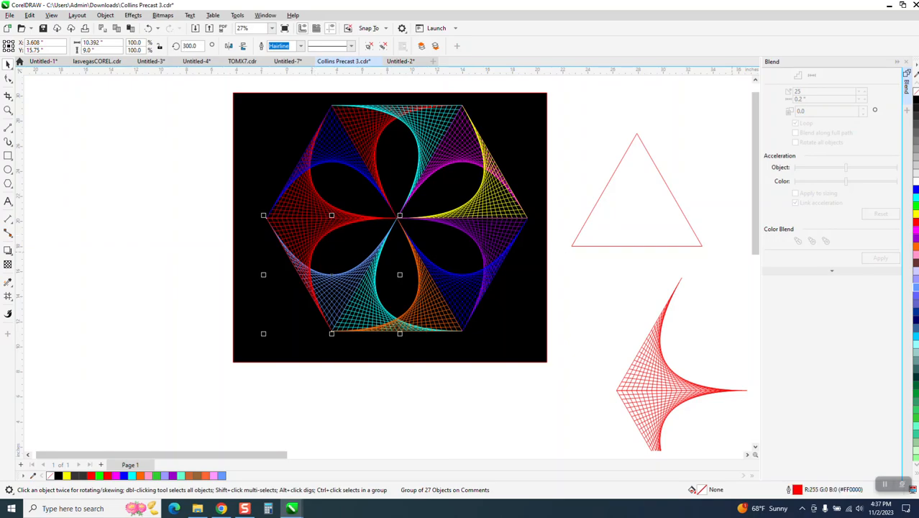
Outline the shape just below the hexagon's left corner in green and the shape just above it in orange #FF6633
right_click(915, 418)
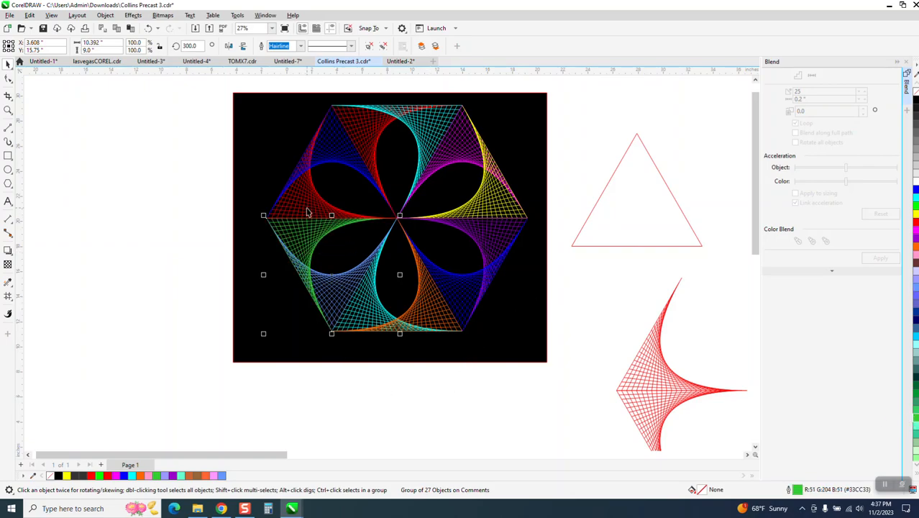
left_click(308, 211)
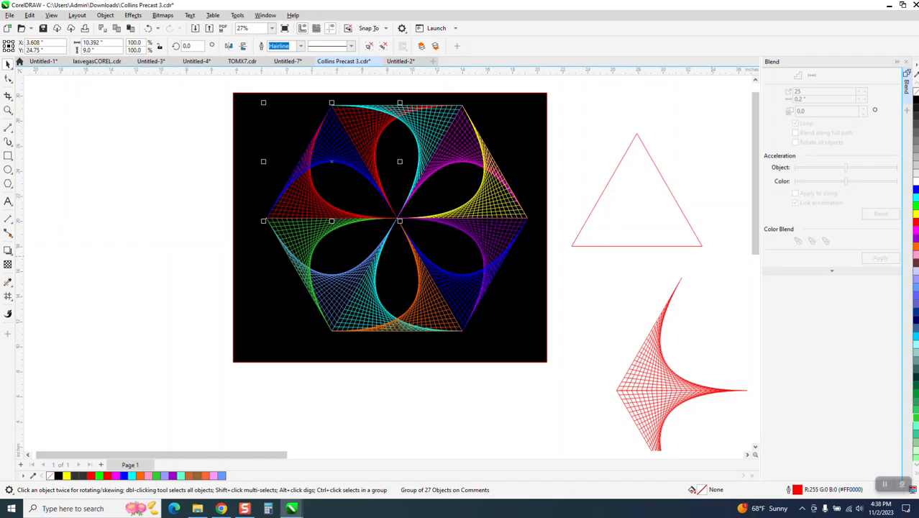
scroll(916, 466, "down", 5)
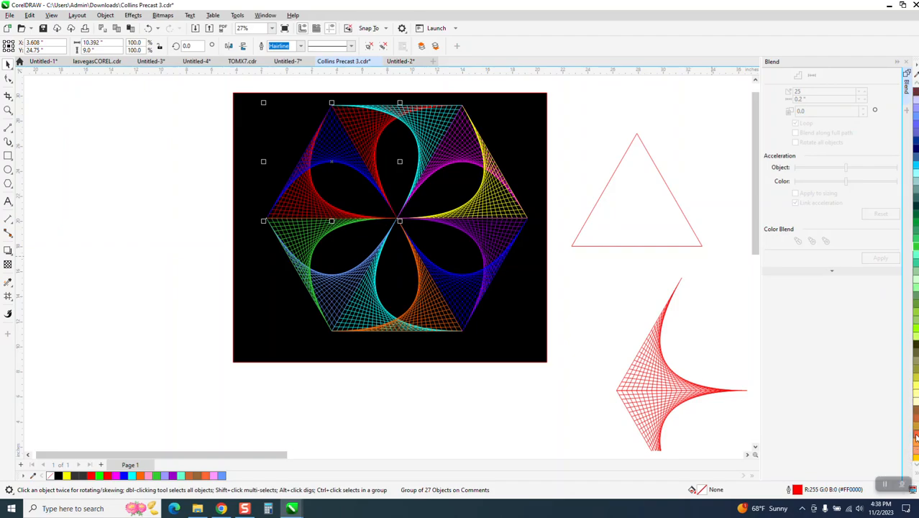
right_click(915, 437)
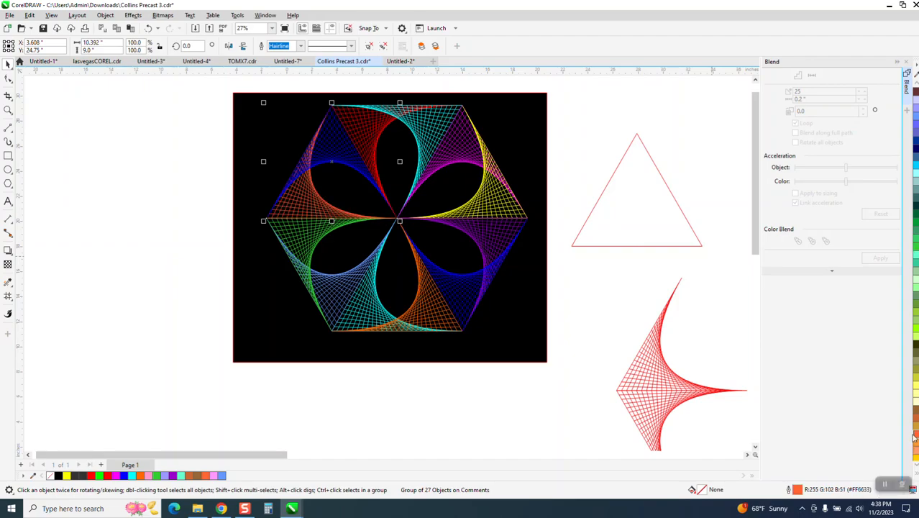
scroll(567, 346, "down", 1)
left_click(572, 330)
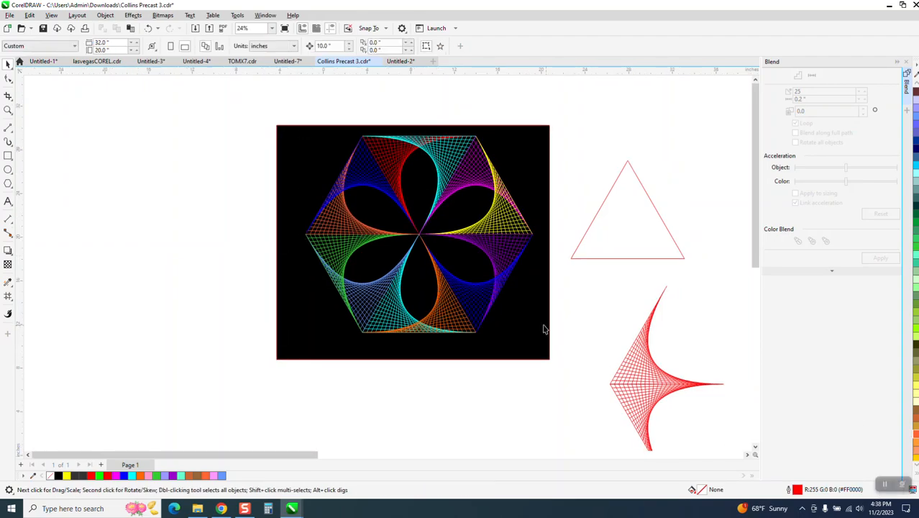
Draw a vertical two-point line about 17.5 inches long from top to bottom beside the black background and display its nodes
scroll(566, 323, "down", 1)
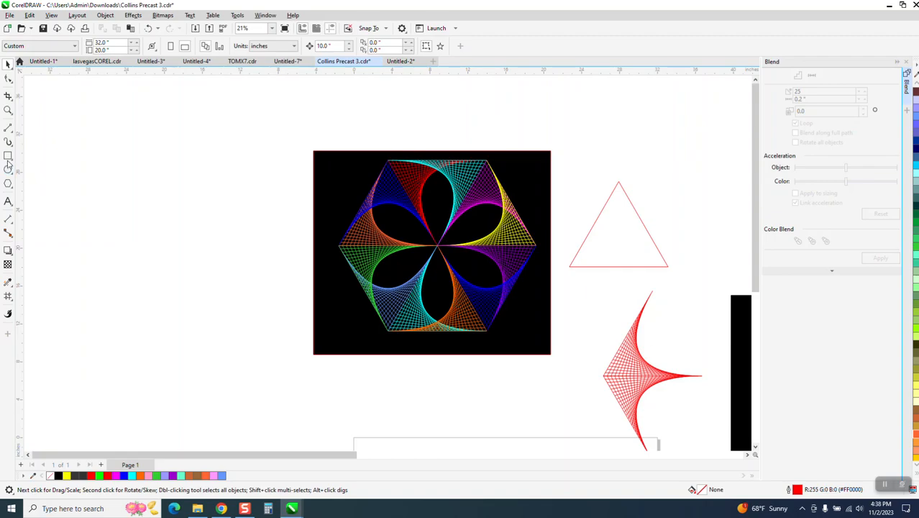
left_click(10, 130)
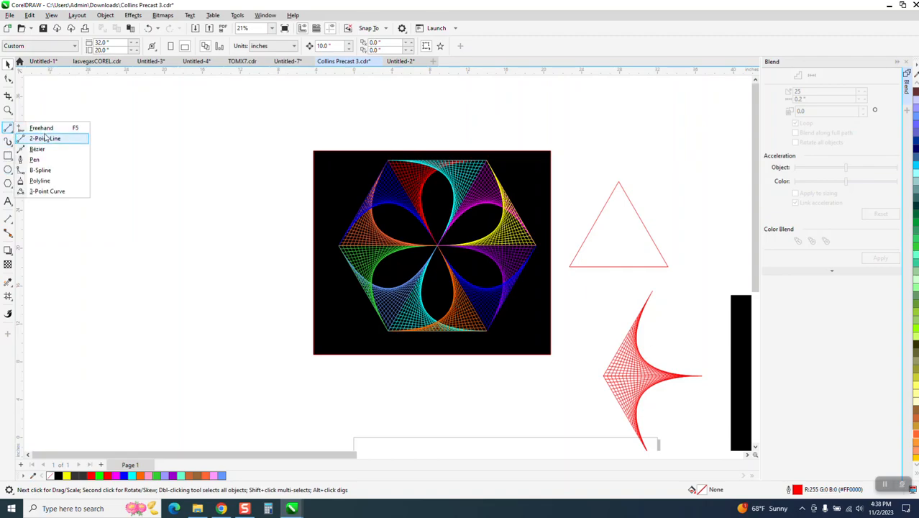
left_click(32, 139)
left_click_drag(107, 131, 107, 304)
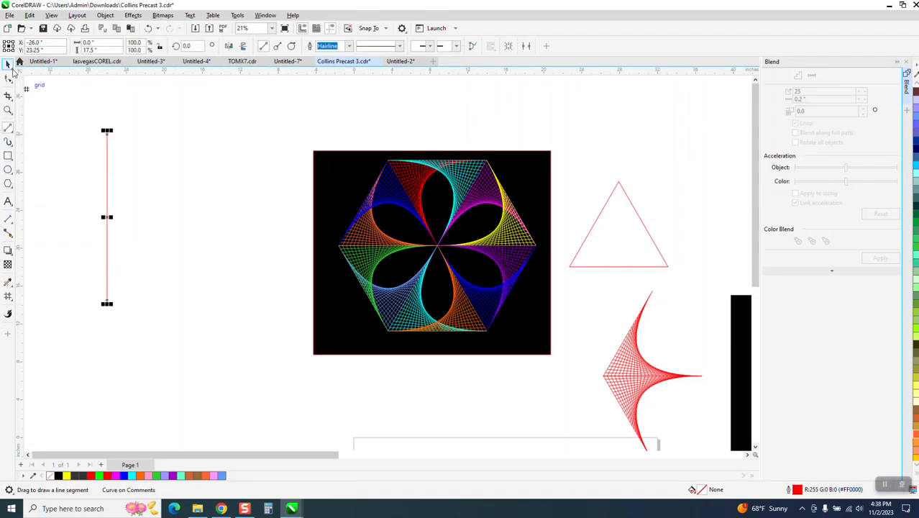
left_click(8, 64)
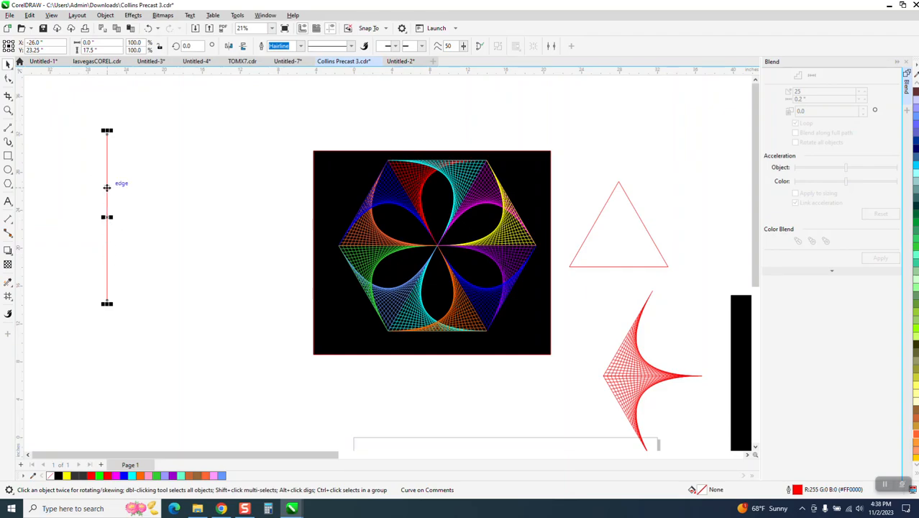
left_click(9, 79)
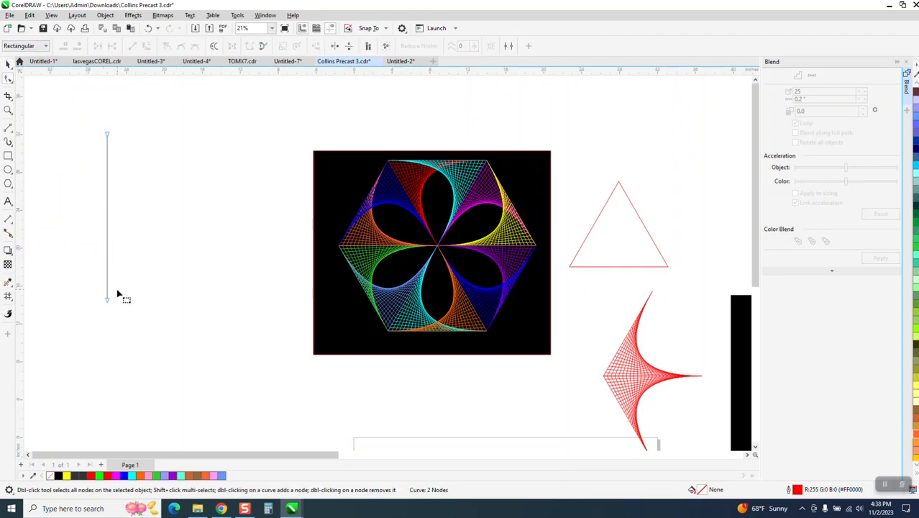
Draw a second vertical line from bottom to top beside the first, display its nodes and set its height to 20 inches
left_click(8, 125)
left_click_drag(173, 339, 190, 138)
left_click(6, 77)
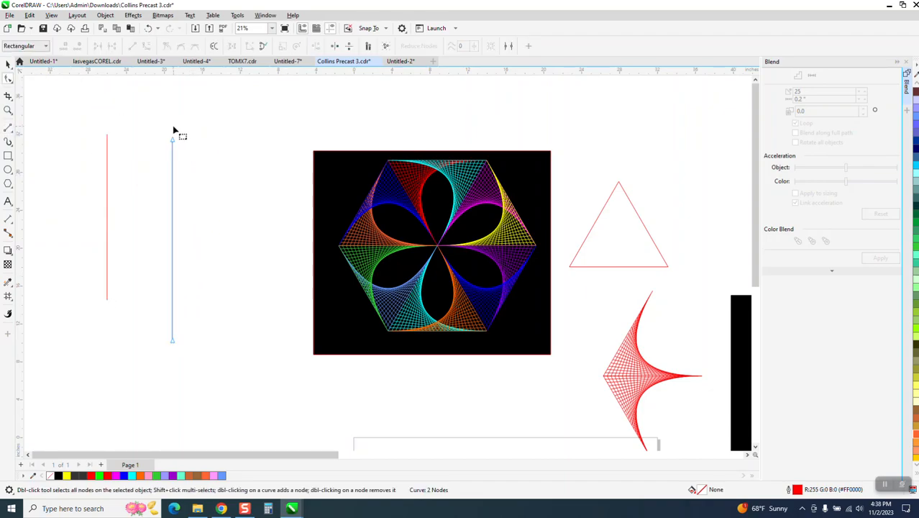
left_click(8, 64)
left_click_drag(105, 50, 88, 49)
type("20")
key("Return")
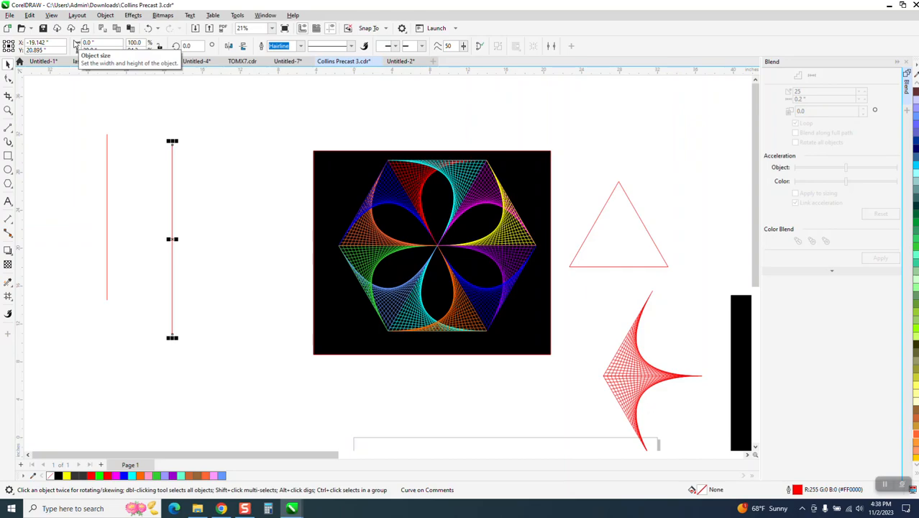
Set the height of the first, left-hand vertical line to 20 inches
left_click(106, 171)
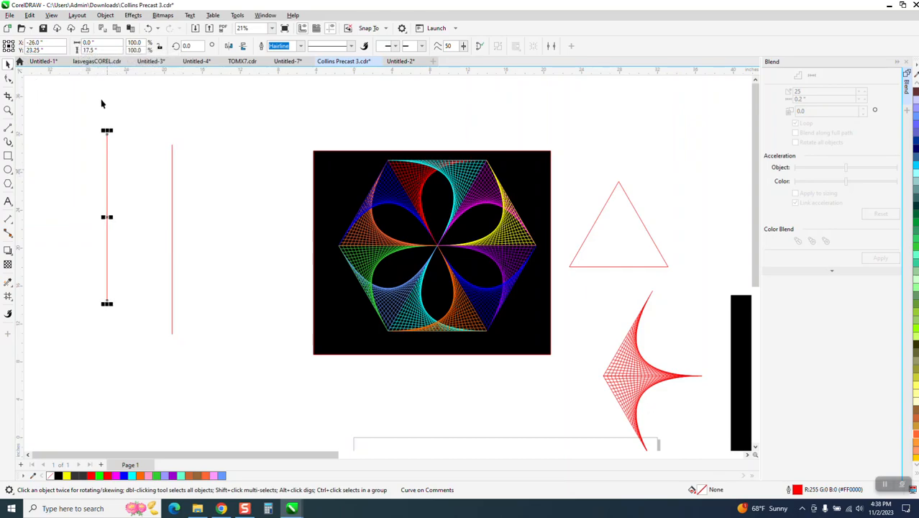
left_click_drag(106, 50, 79, 50)
type("20")
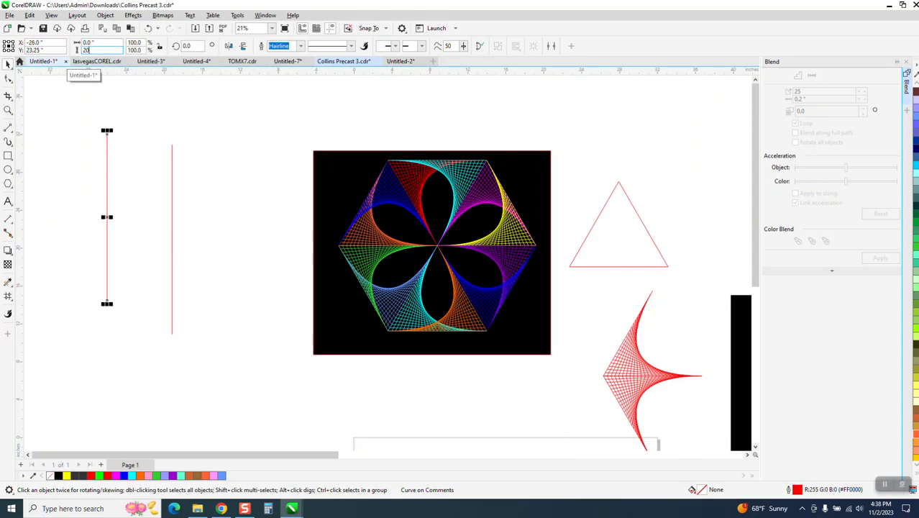
key("Return")
Align the two vertical lines level with each other and blend them with 25 steps
left_click_drag(67, 102, 250, 357)
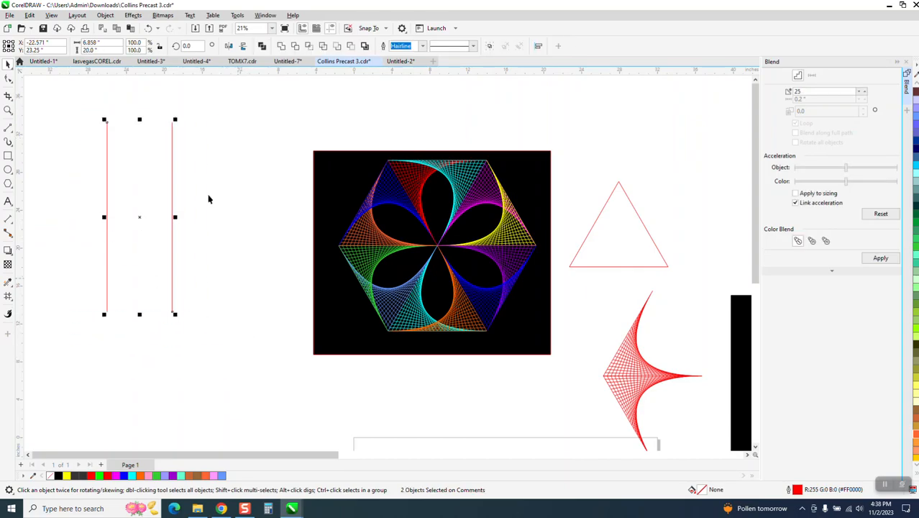
left_click(889, 263)
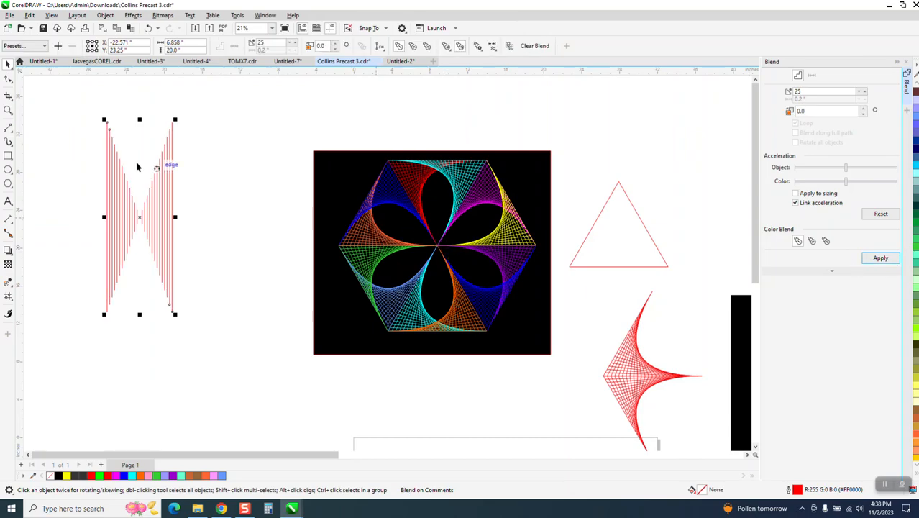
left_click(8, 110)
left_click_drag(72, 105, 284, 345)
left_click(8, 64)
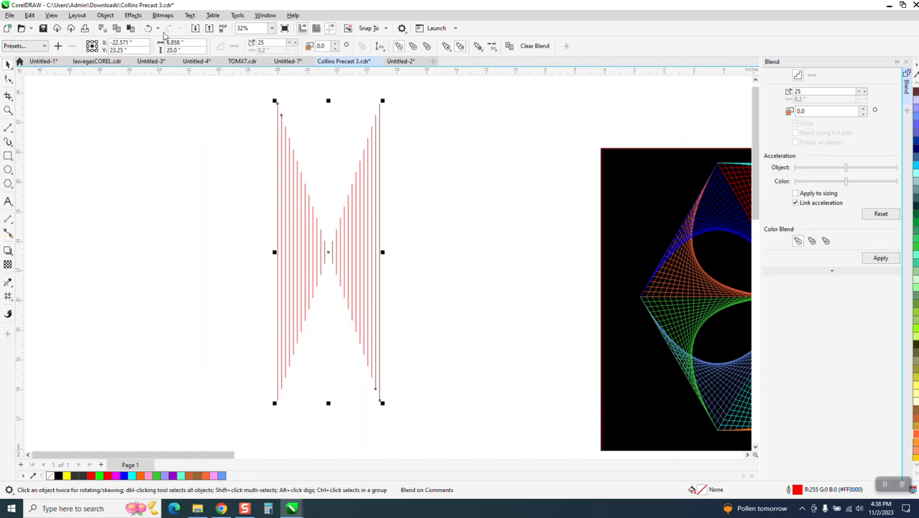
Undo the crossing blend and delete the right-hand vertical line
left_click(149, 28)
key("F10")
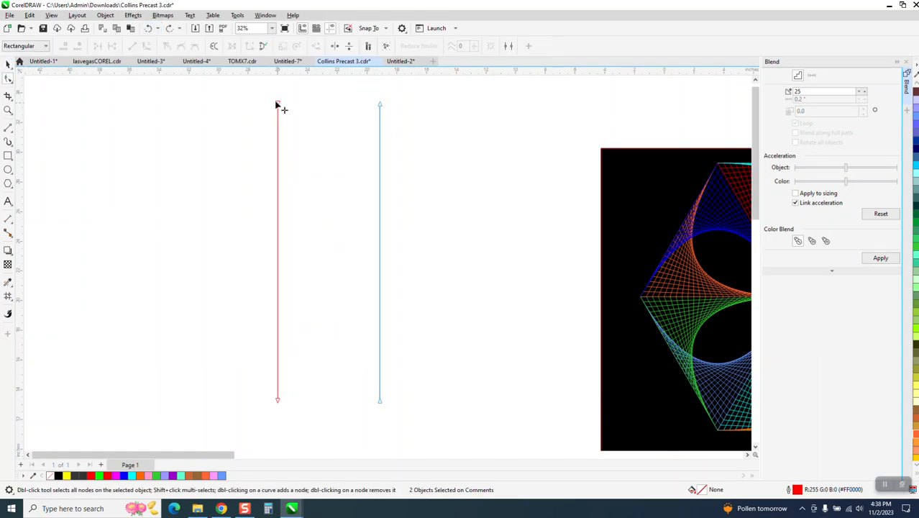
left_click_drag(364, 98, 421, 417)
key("Delete")
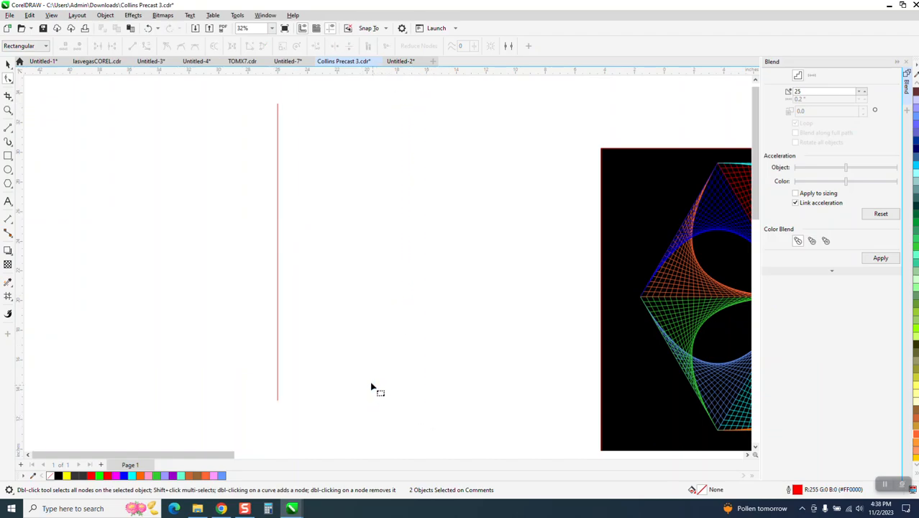
left_click(307, 162)
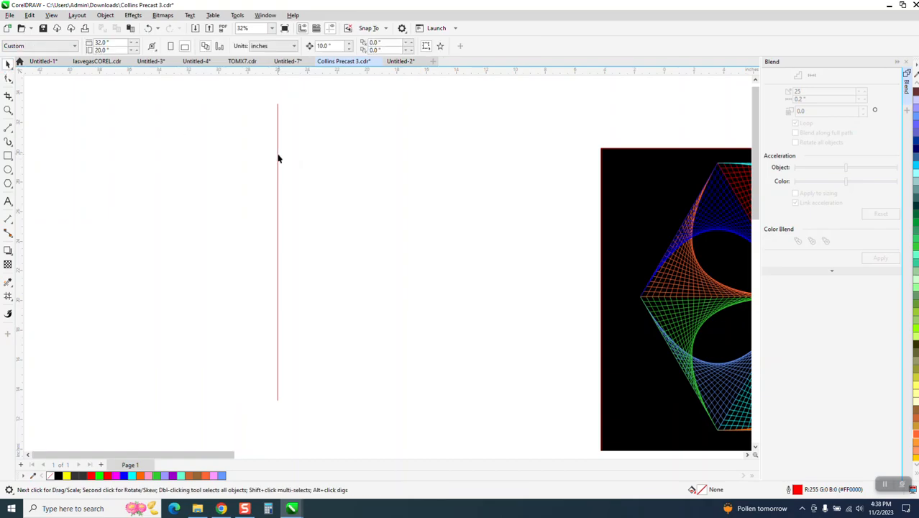
Duplicate the remaining vertical line about 12.25 inches to its right
key("space")
left_click(278, 156)
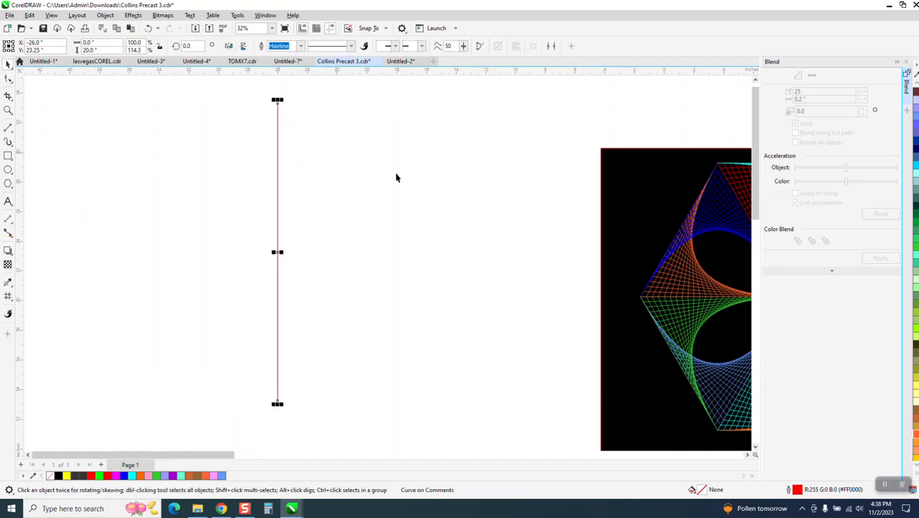
left_click_drag(279, 250, 461, 263)
Blend the two level parallel lines with 25 steps and undo the blend
left_click_drag(256, 94, 498, 411)
left_click(880, 257)
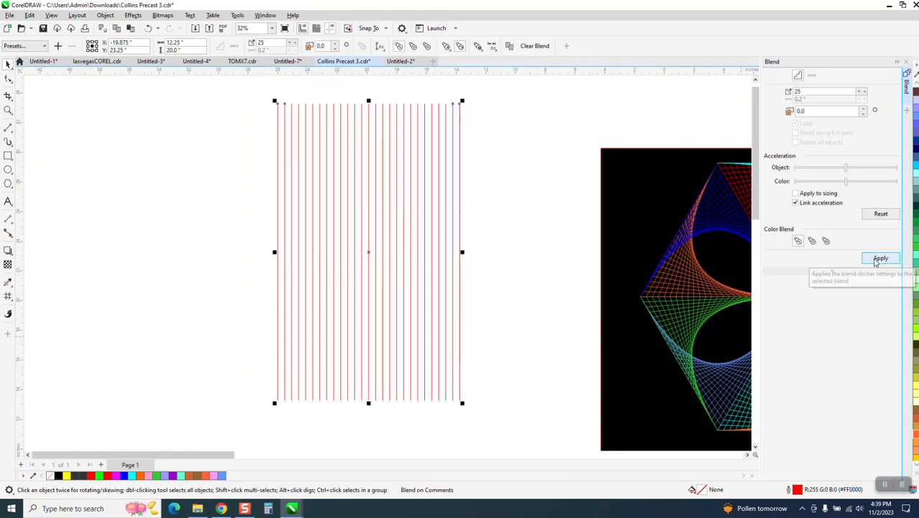
left_click(148, 29)
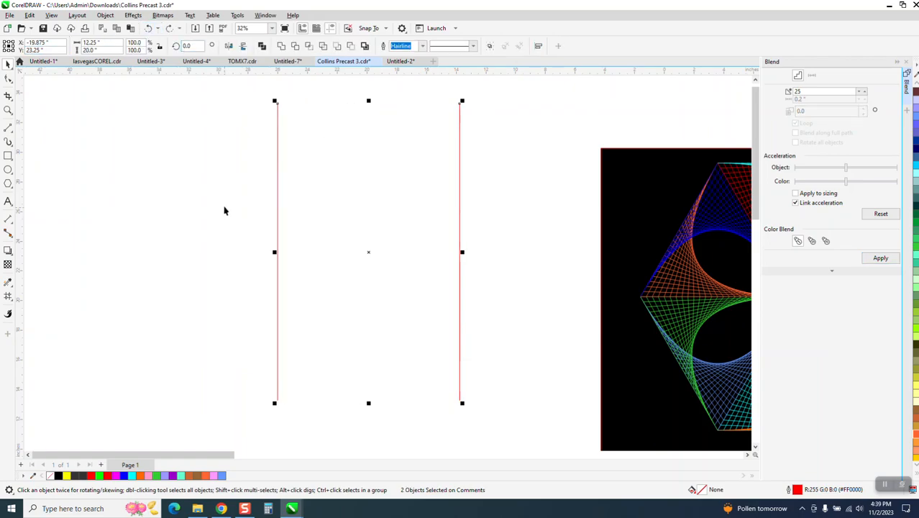
Move the right-hand vertical line straight down by about 9.9 inches
scroll(223, 208, "down", 2)
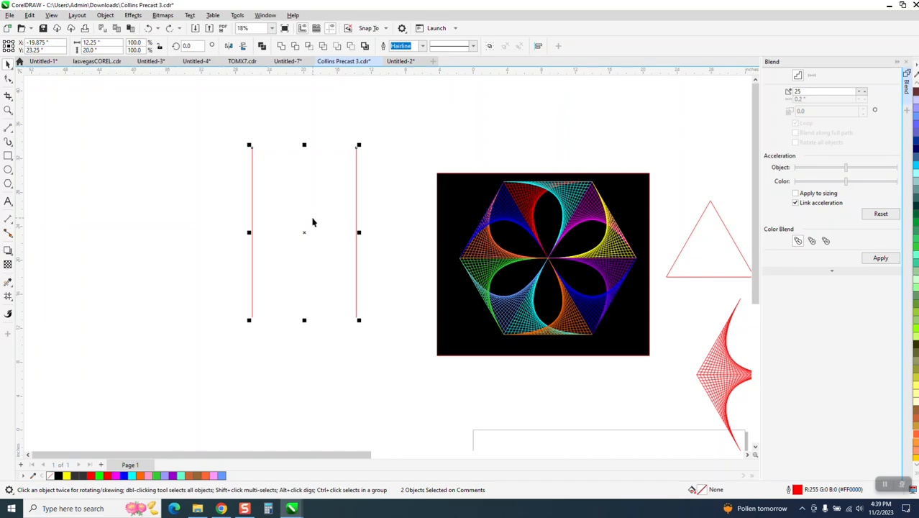
left_click(380, 201)
left_click_drag(357, 305, 357, 389)
Blend the two vertically offset lines with 25 steps and undo the blend
left_click_drag(226, 136, 311, 329)
left_click_drag(382, 419, 382, 420)
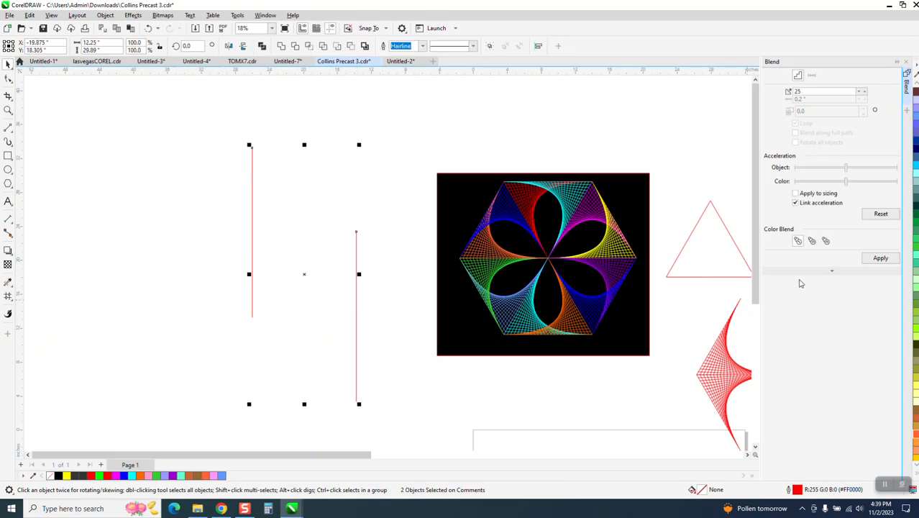
left_click(880, 257)
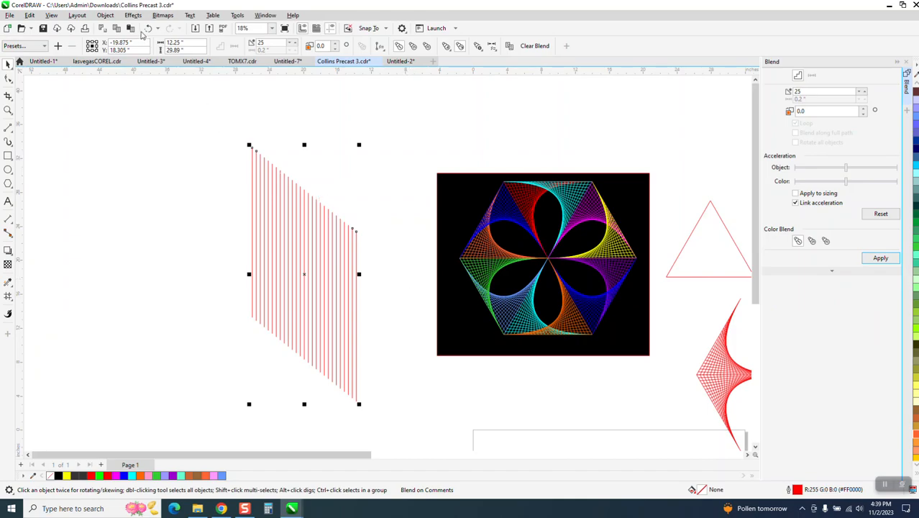
left_click(149, 29)
Rotate the left-hand line about 19.6° counterclockwise and the right-hand line about 15.7° clockwise around their centres
left_click(245, 151)
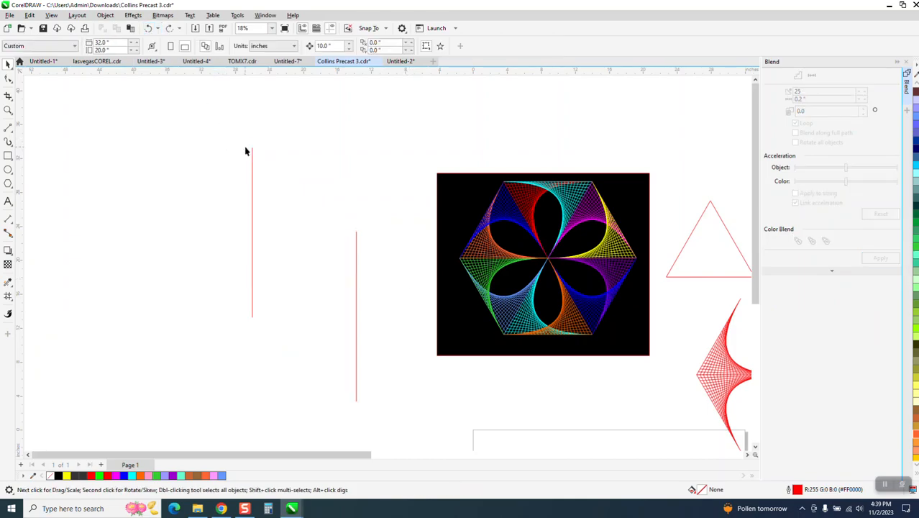
left_click(252, 152)
left_click(252, 146)
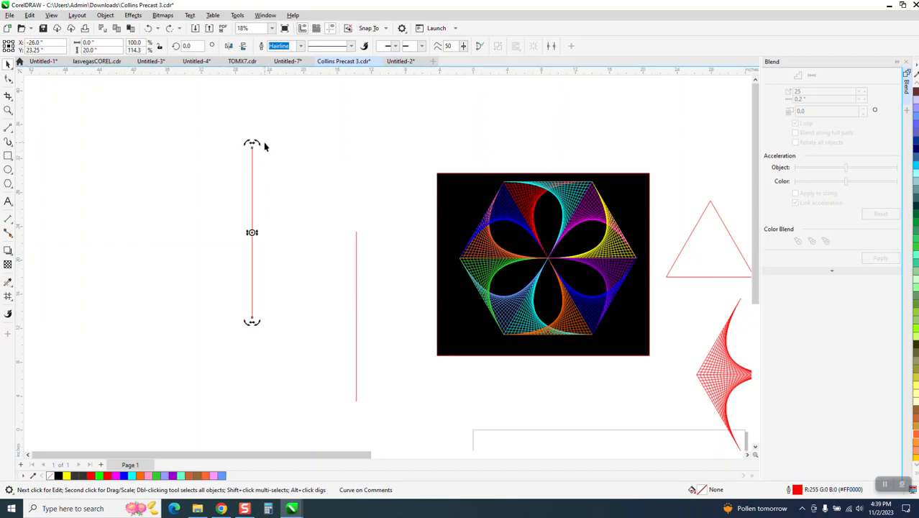
left_click_drag(262, 146, 224, 146)
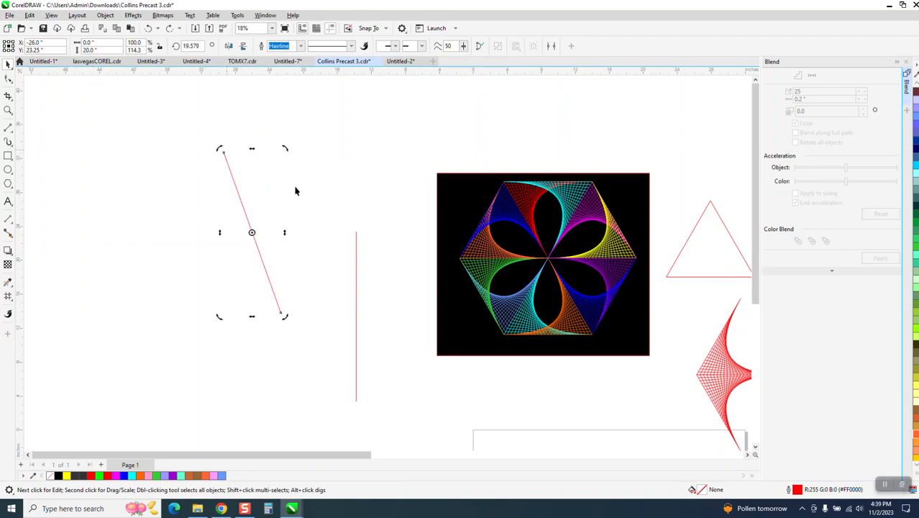
left_click(356, 246)
left_click(357, 245)
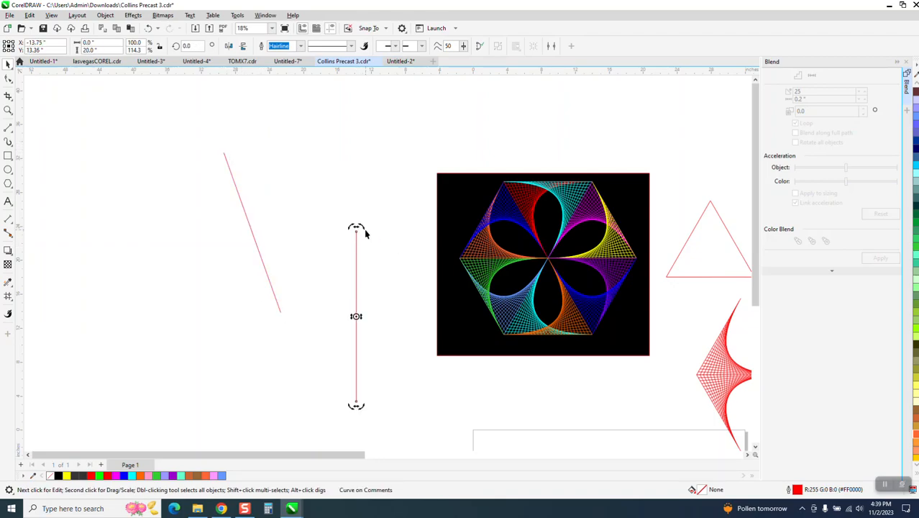
left_click_drag(366, 228, 379, 241)
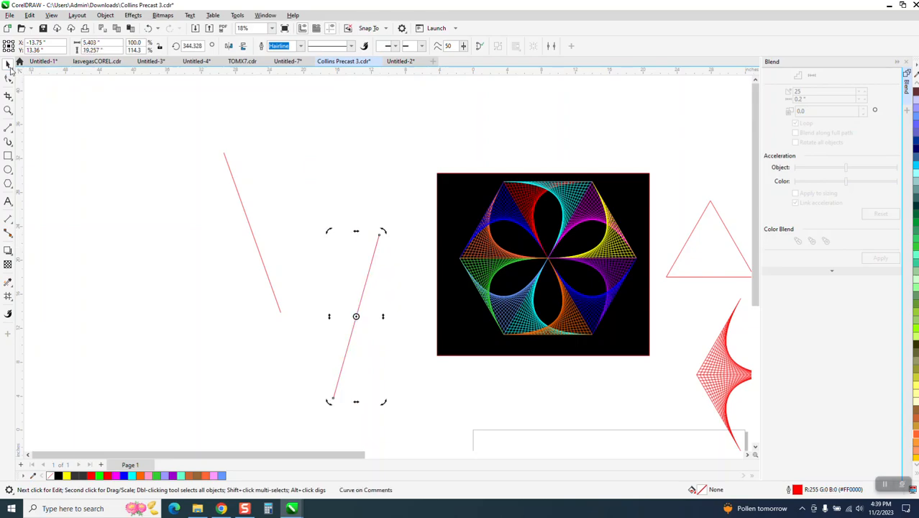
Blend the two slanted lines with 25 steps and undo the blend
left_click_drag(177, 137, 312, 296)
left_click_drag(394, 412, 403, 417)
left_click(882, 259)
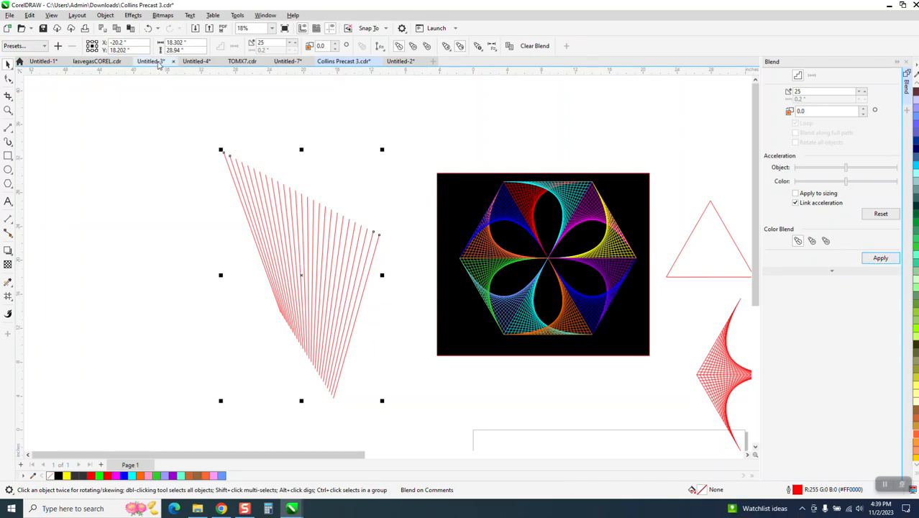
left_click(148, 28)
Select both nodes of the slanted right-hand line and reverse the line's direction
left_click(414, 208)
left_click(8, 79)
left_click(377, 249)
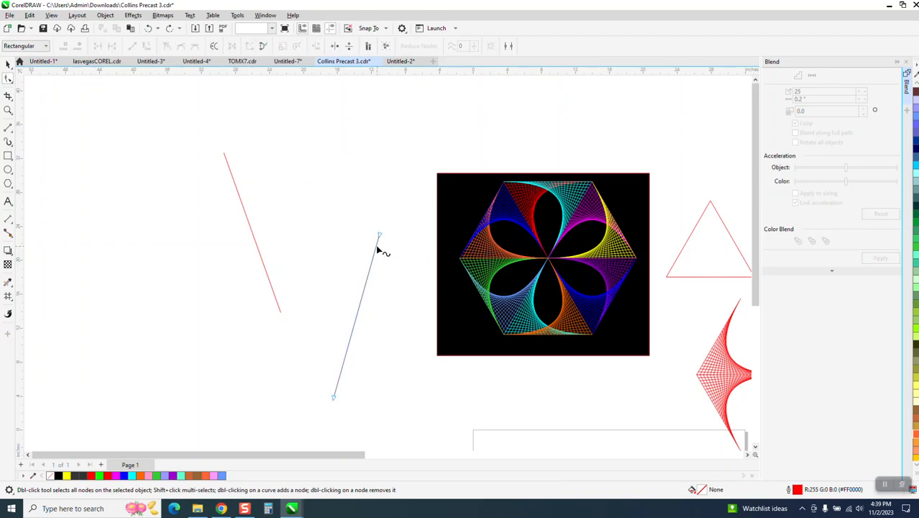
left_click(332, 398)
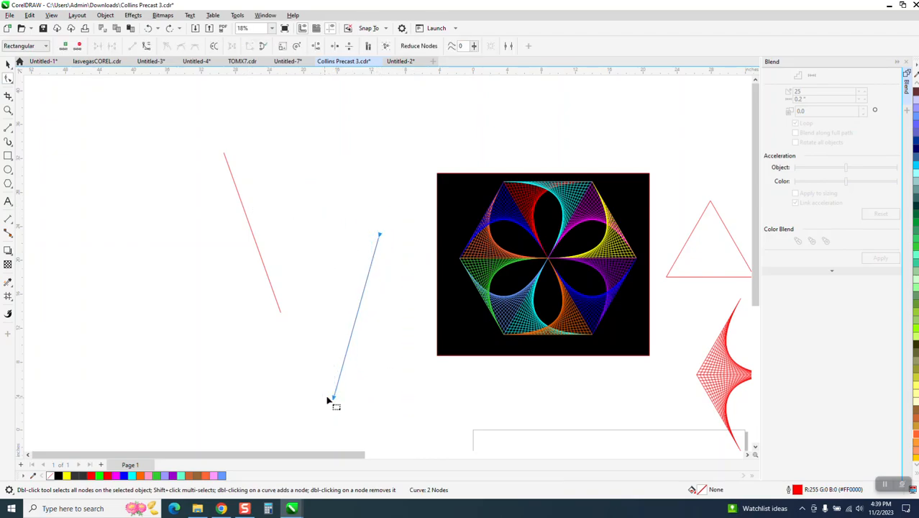
right_click(332, 399)
left_click(373, 337)
left_click(8, 66)
Blend the left slanted line with the reversed right-hand line using 25 steps
left_click_drag(214, 132, 281, 290)
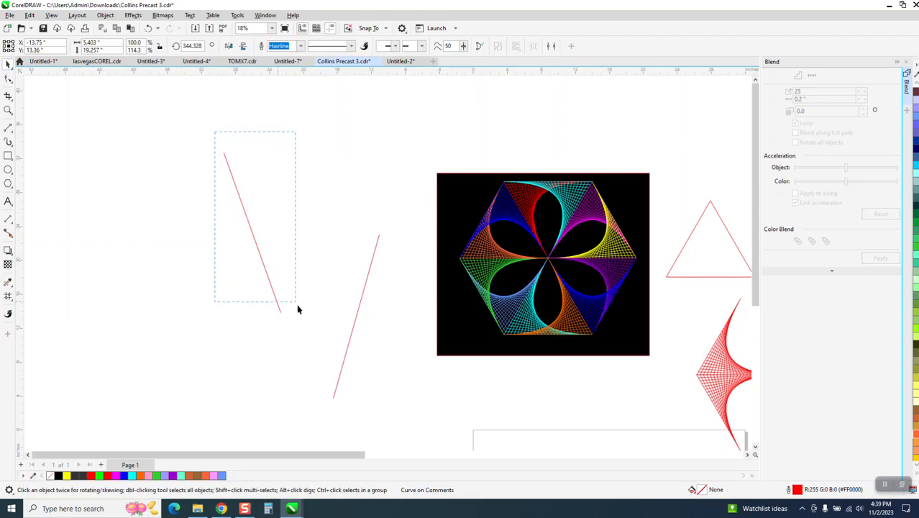
left_click_drag(412, 429, 411, 429)
left_click(876, 259)
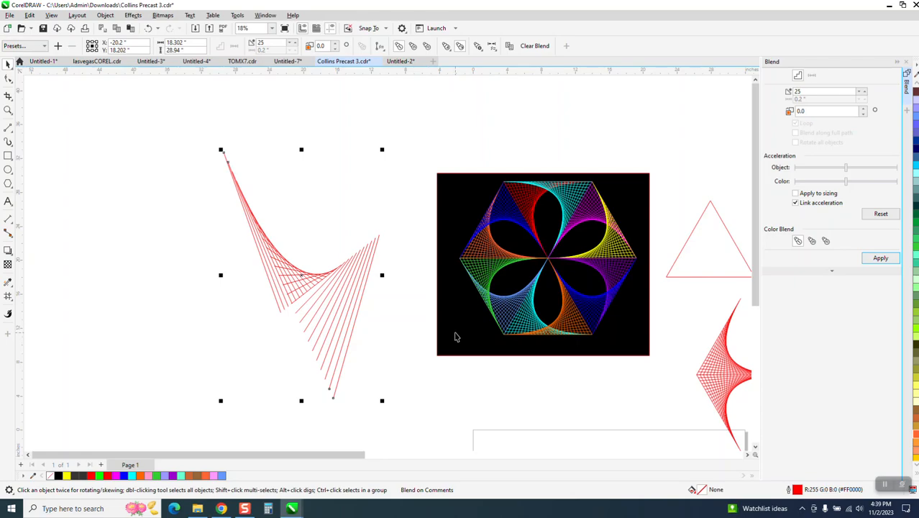
Zoom in on the coloured hexagonal flower on the black background to examine its string-art pattern
scroll(455, 337, "down", 1)
left_click(8, 110)
left_click_drag(446, 208, 612, 350)
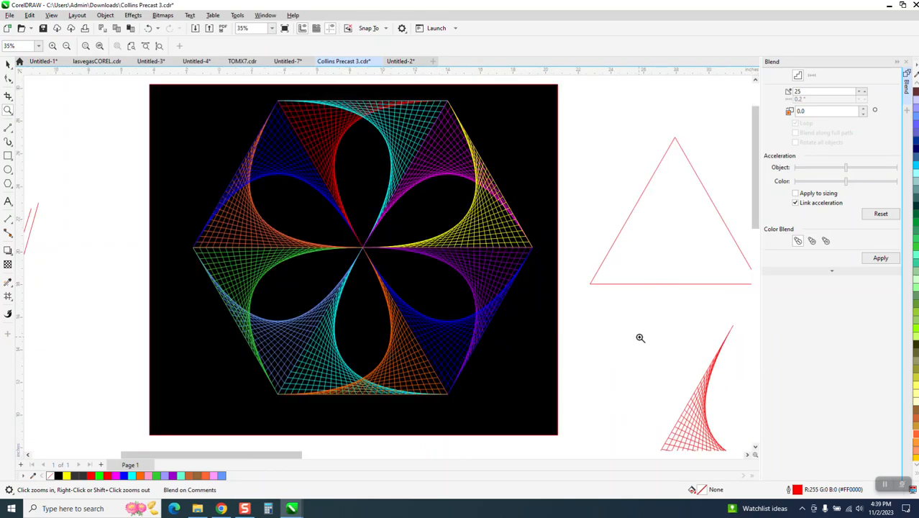